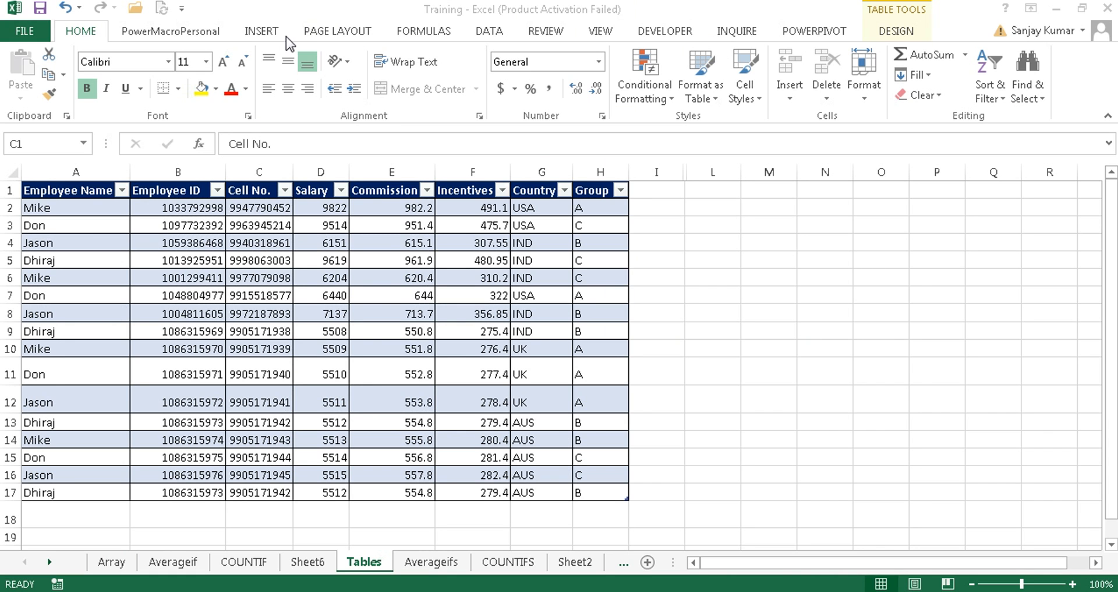
{"action": "left_click", "coordinate": [260, 35]}
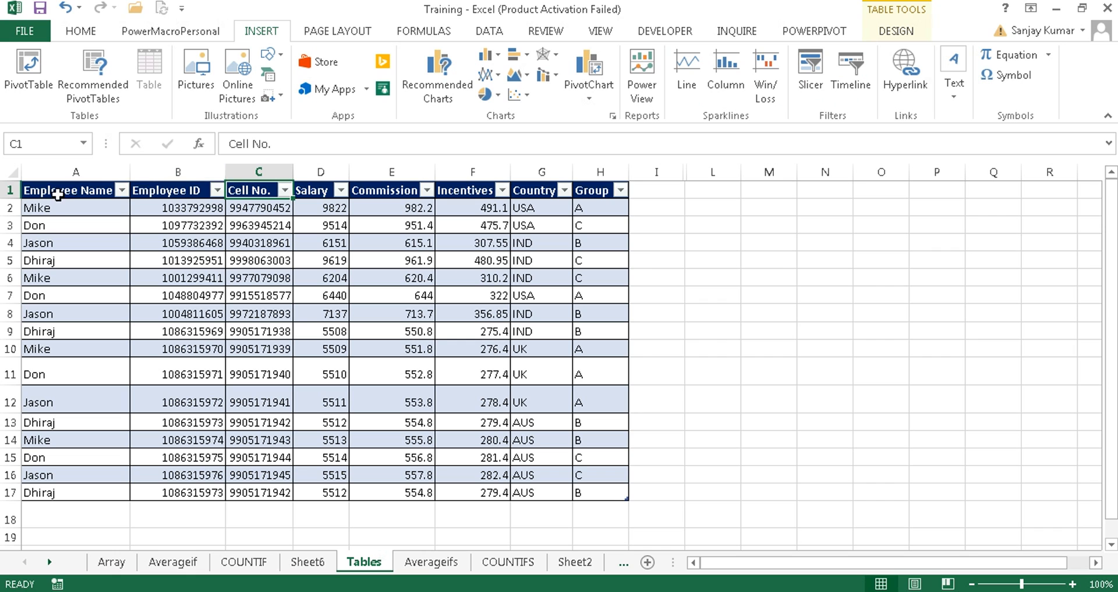
{"action": "left_click", "coordinate": [195, 242]}
{"action": "left_click", "coordinate": [69, 190]}
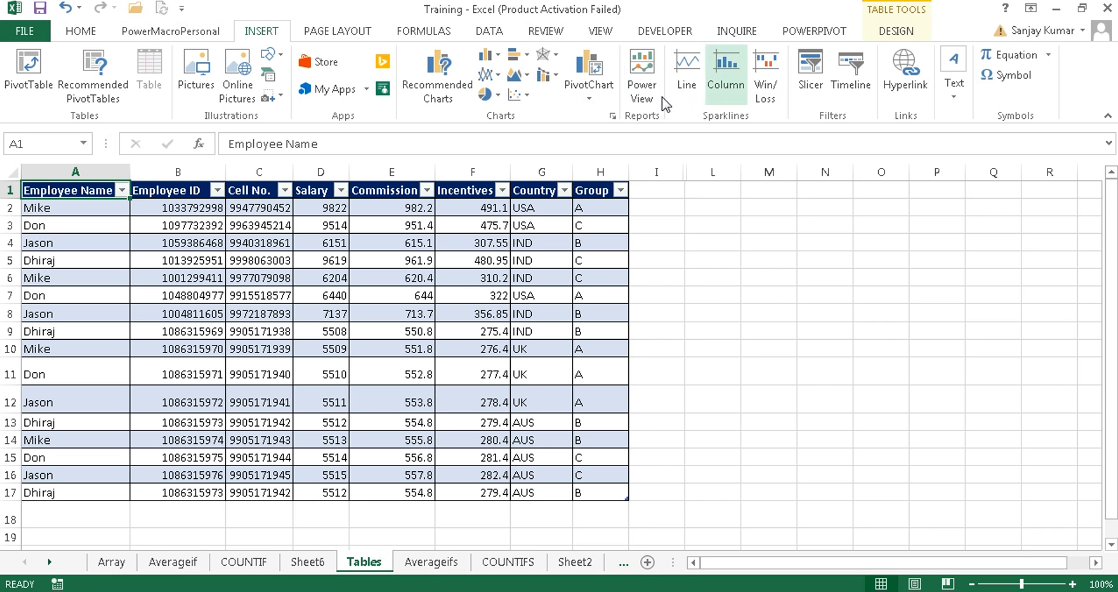
{"action": "left_click", "coordinate": [725, 242]}
{"action": "left_click", "coordinate": [820, 83]}
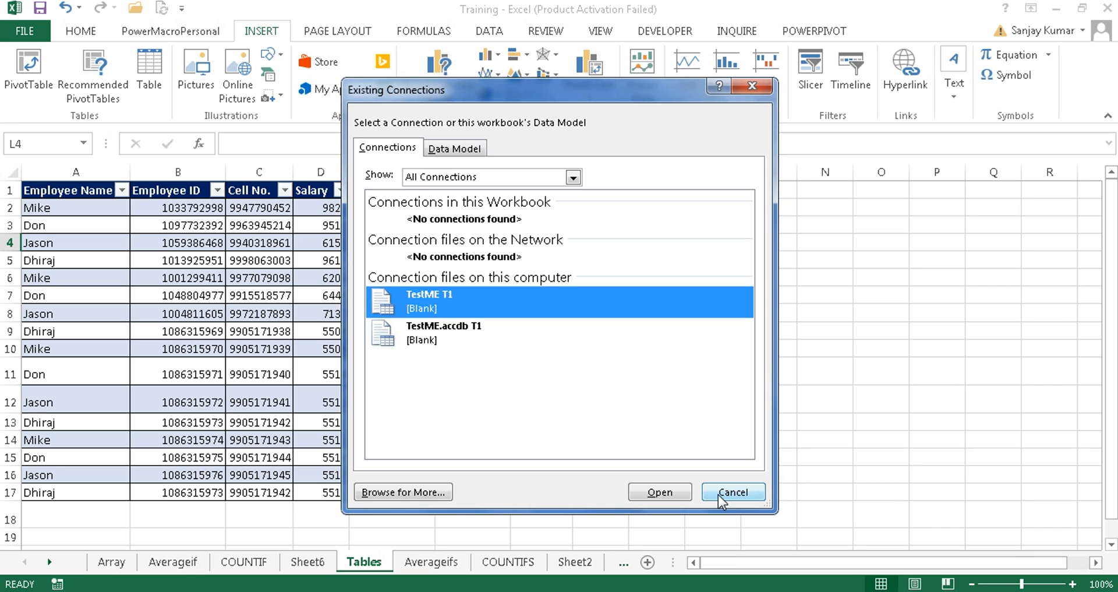
{"action": "left_click", "coordinate": [733, 493]}
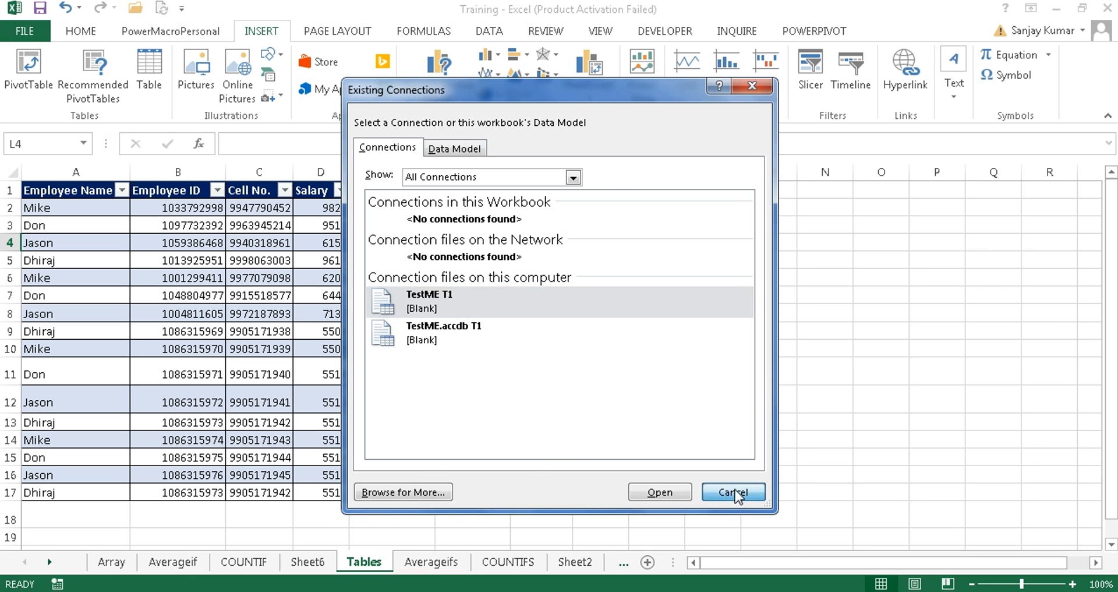
- Insert an Employee Name slicer for the employee table and place it in the empty area beside the Group column
{"action": "left_click_drag", "start_coordinate": [87, 191], "coordinate": [618, 495]}
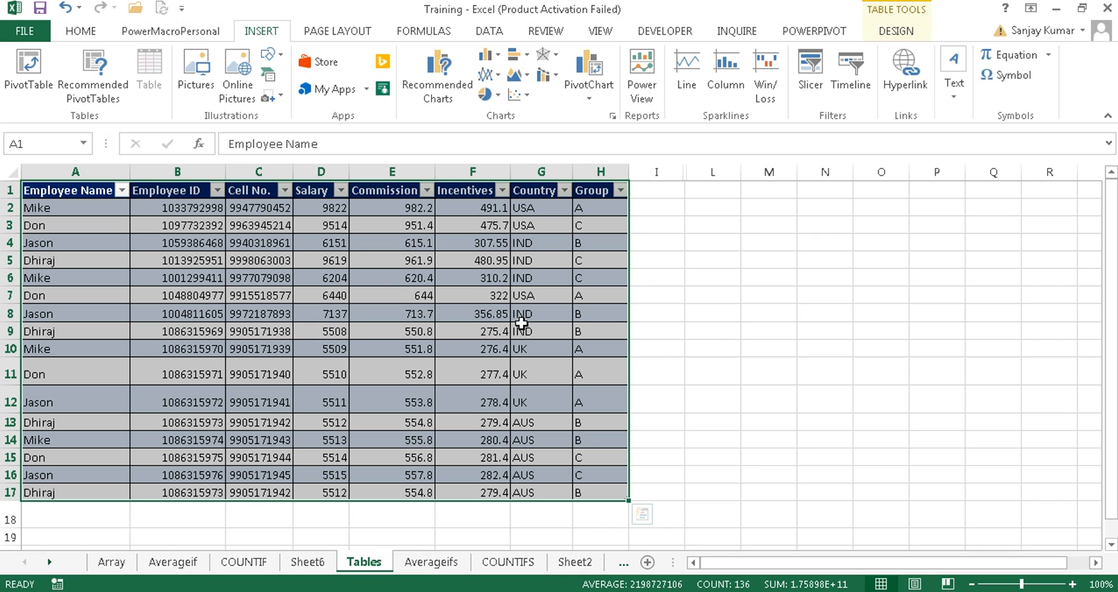
{"action": "left_click", "coordinate": [123, 276]}
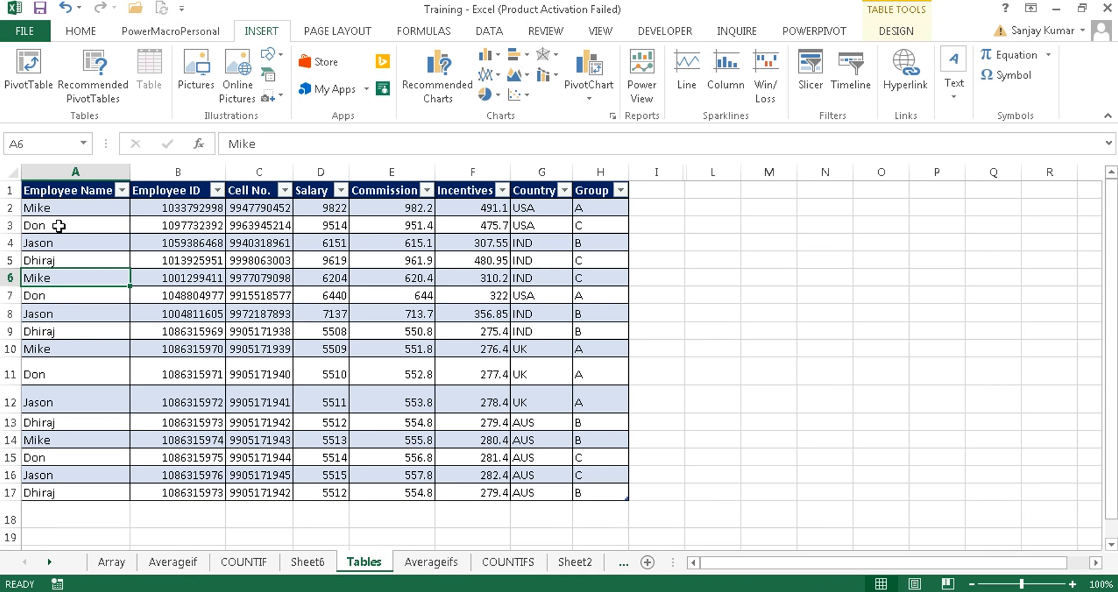
{"action": "left_click", "coordinate": [82, 187]}
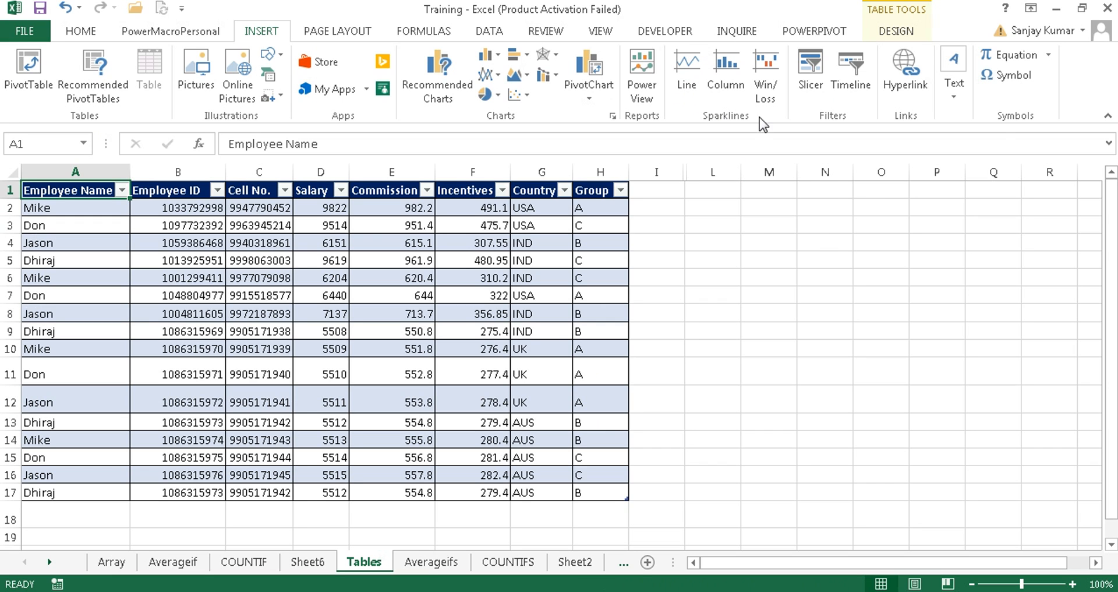
{"action": "left_click", "coordinate": [810, 69]}
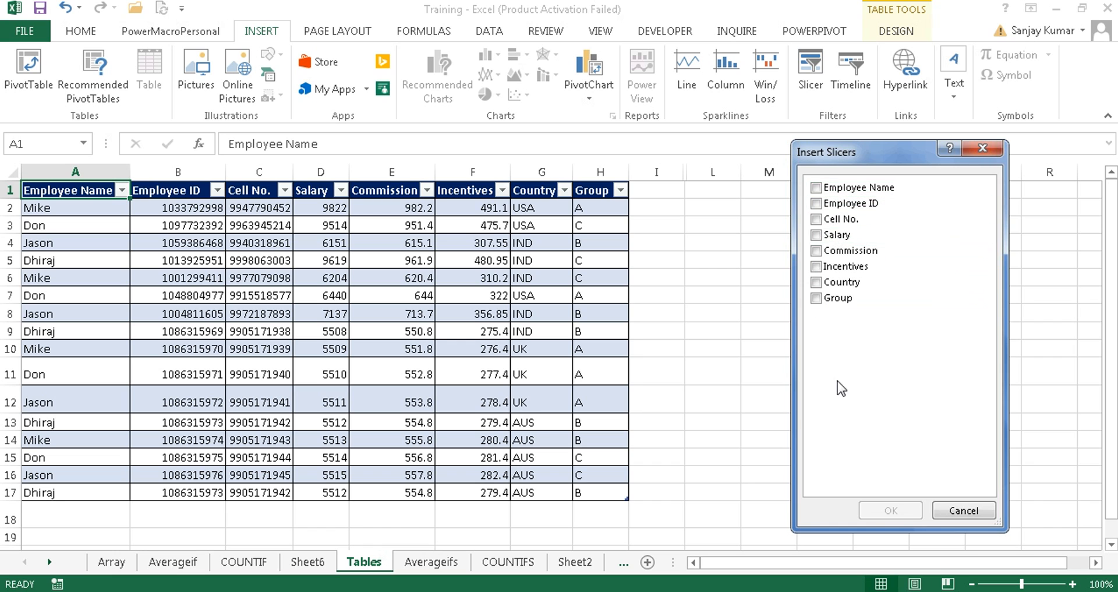
{"action": "left_click", "coordinate": [816, 188]}
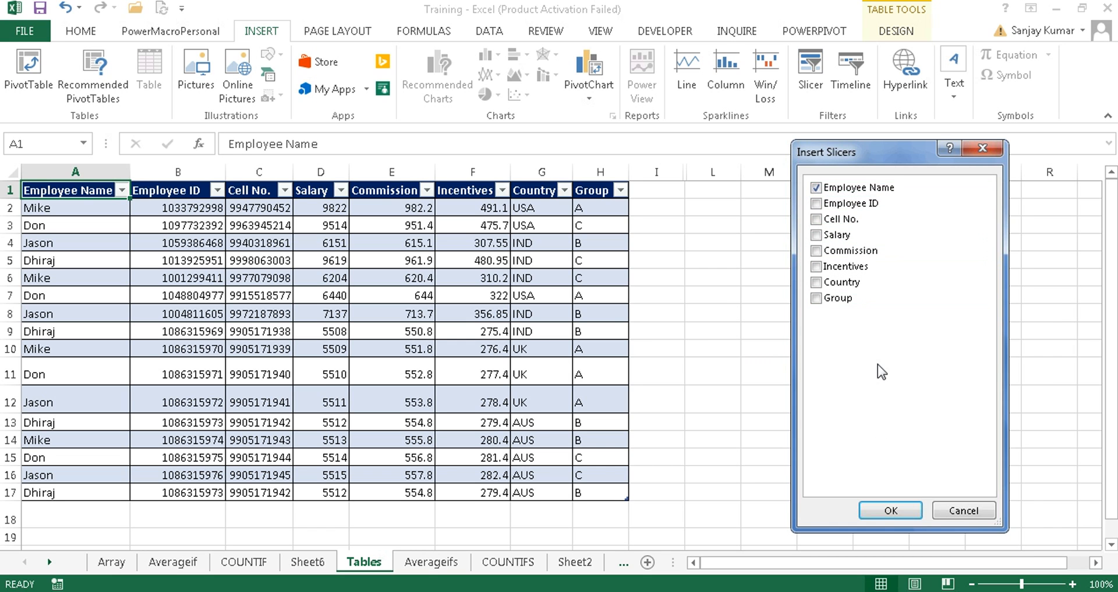
{"action": "left_click", "coordinate": [905, 508]}
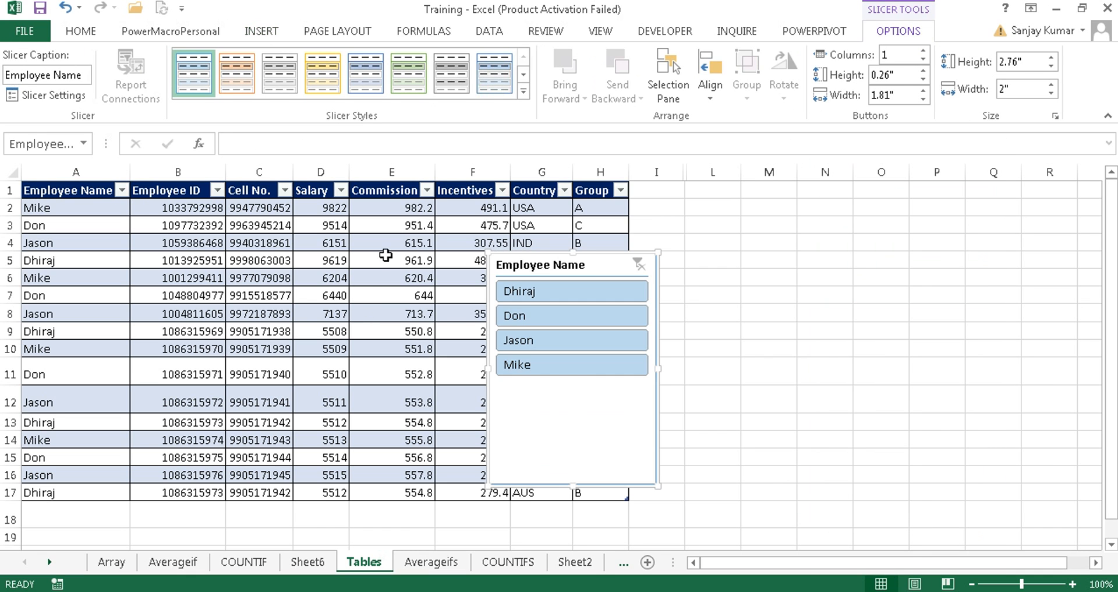
{"action": "left_click_drag", "start_coordinate": [520, 261], "coordinate": [726, 217]}
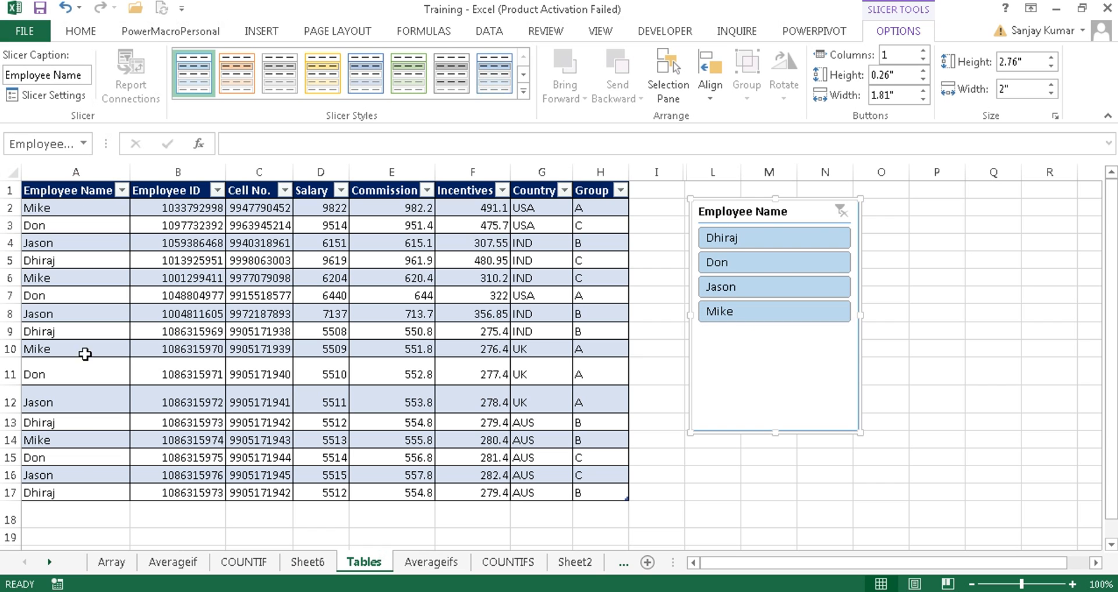
- Filter the table by the third and the second listed employee in turn with the Employee Name slicer, and clear the filter
{"action": "left_click", "coordinate": [79, 169]}
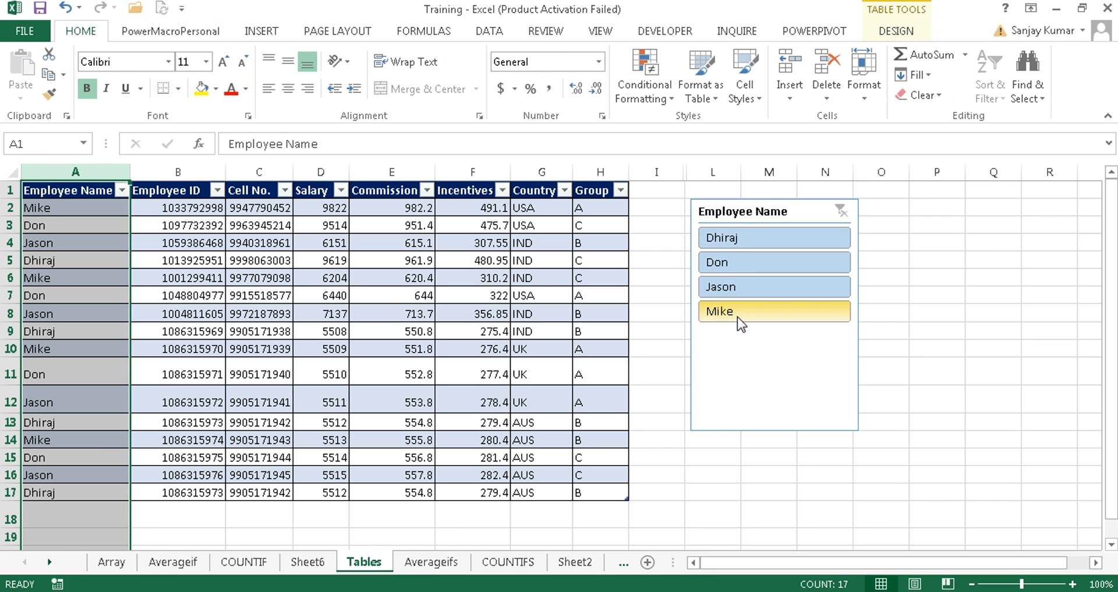
{"action": "left_click", "coordinate": [750, 286]}
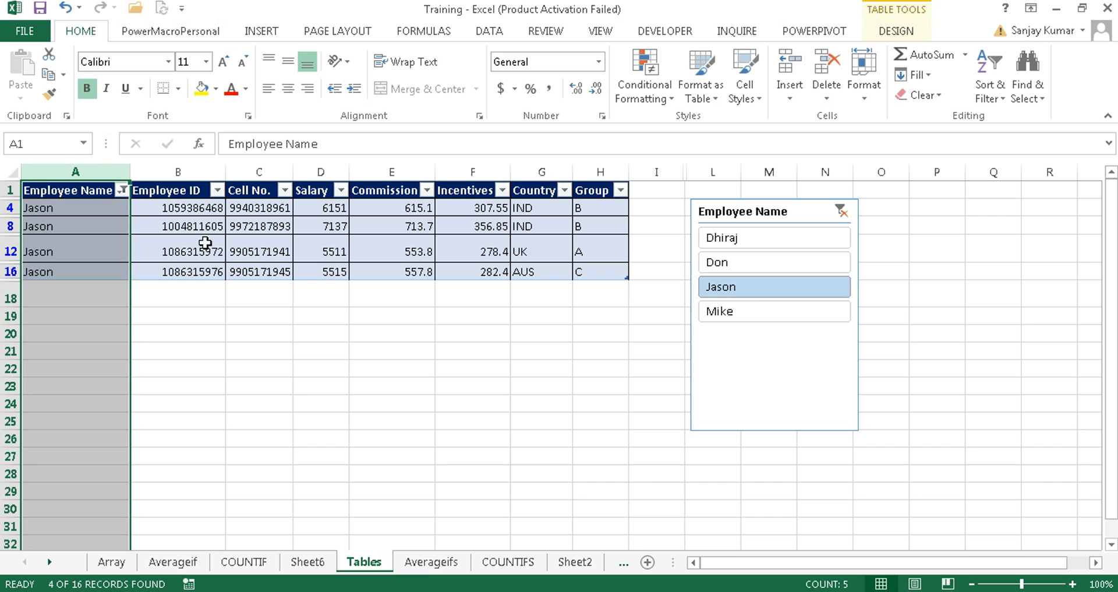
{"action": "left_click", "coordinate": [209, 256]}
{"action": "left_click_drag", "start_coordinate": [85, 191], "coordinate": [624, 274]}
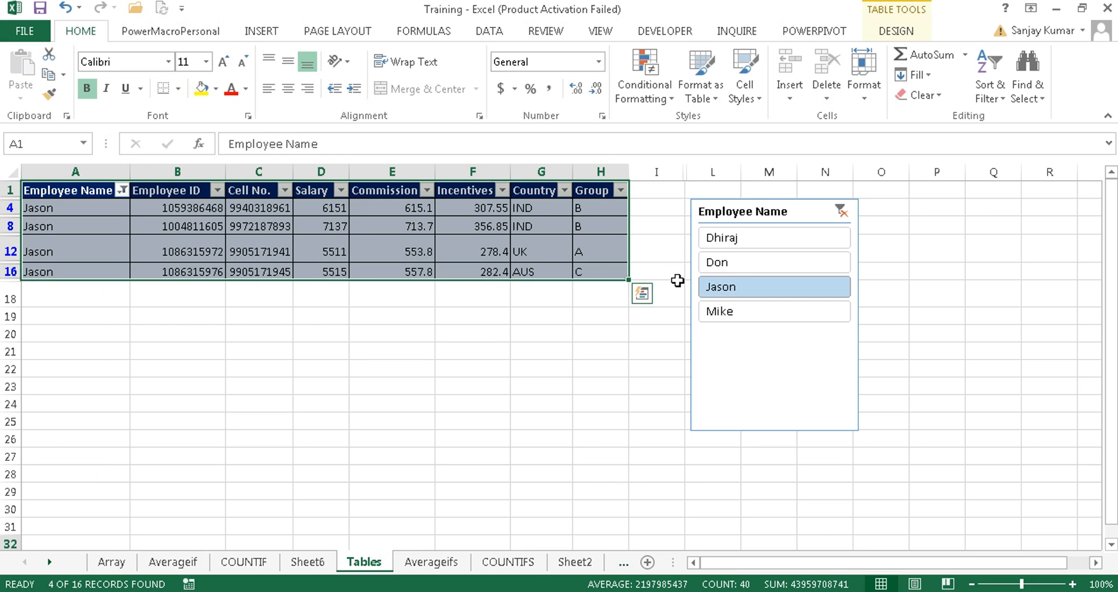
{"action": "left_click", "coordinate": [736, 262]}
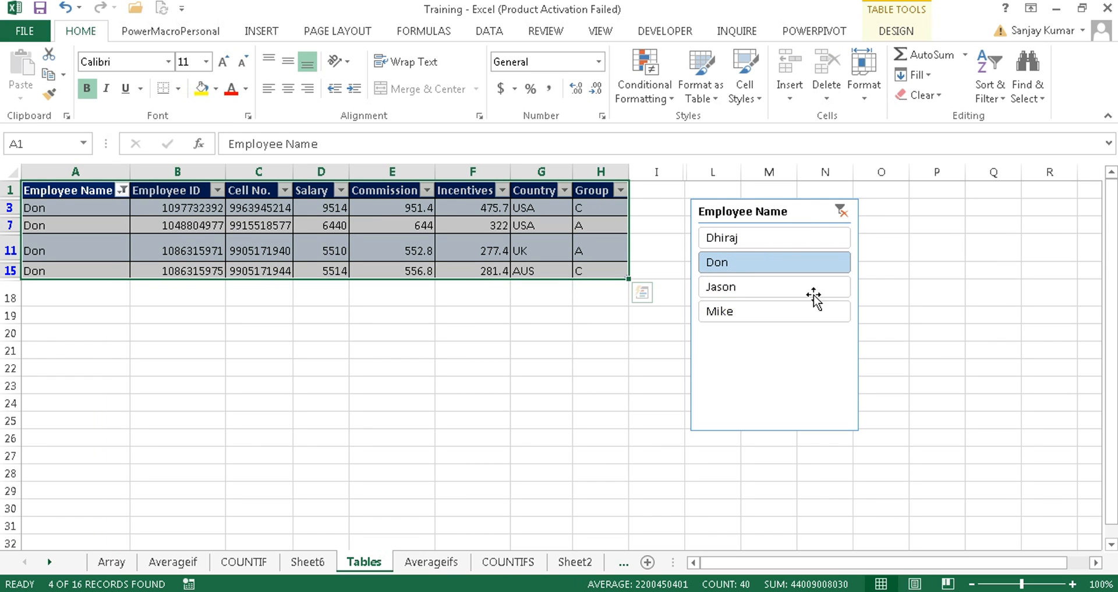
{"action": "left_click", "coordinate": [842, 211]}
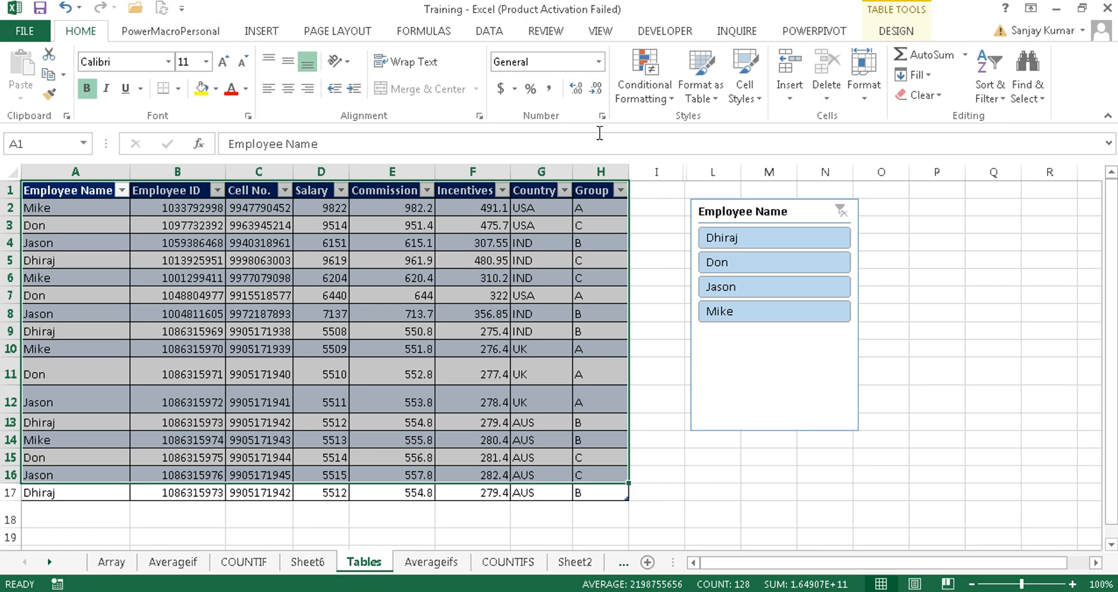
- Insert a Country slicer for the table and place it directly beside the Employee Name slicer
{"action": "left_click", "coordinate": [264, 36]}
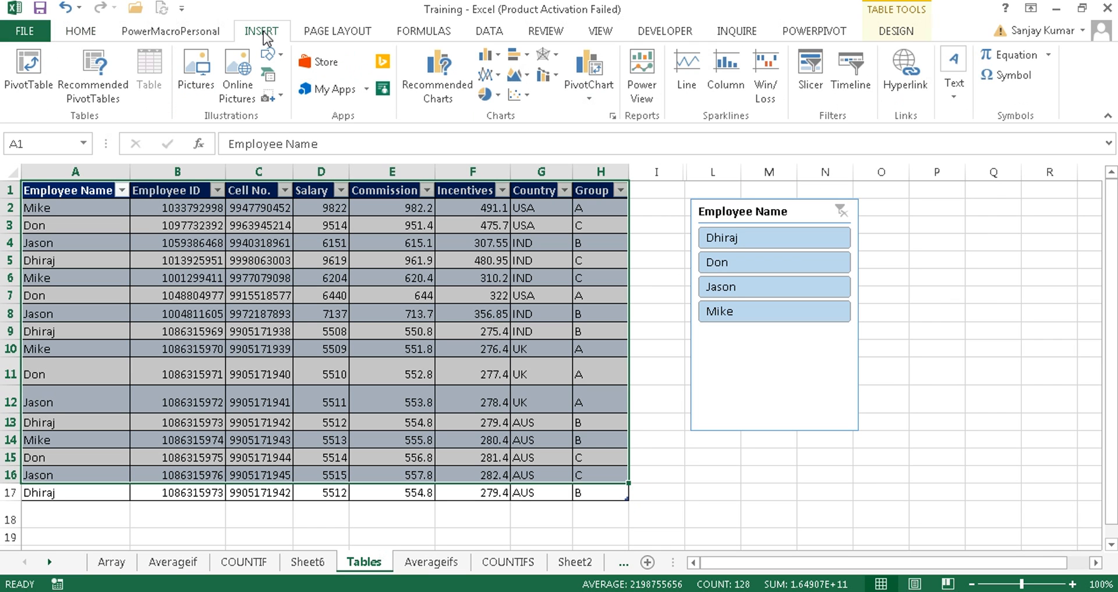
{"action": "left_click", "coordinate": [809, 84]}
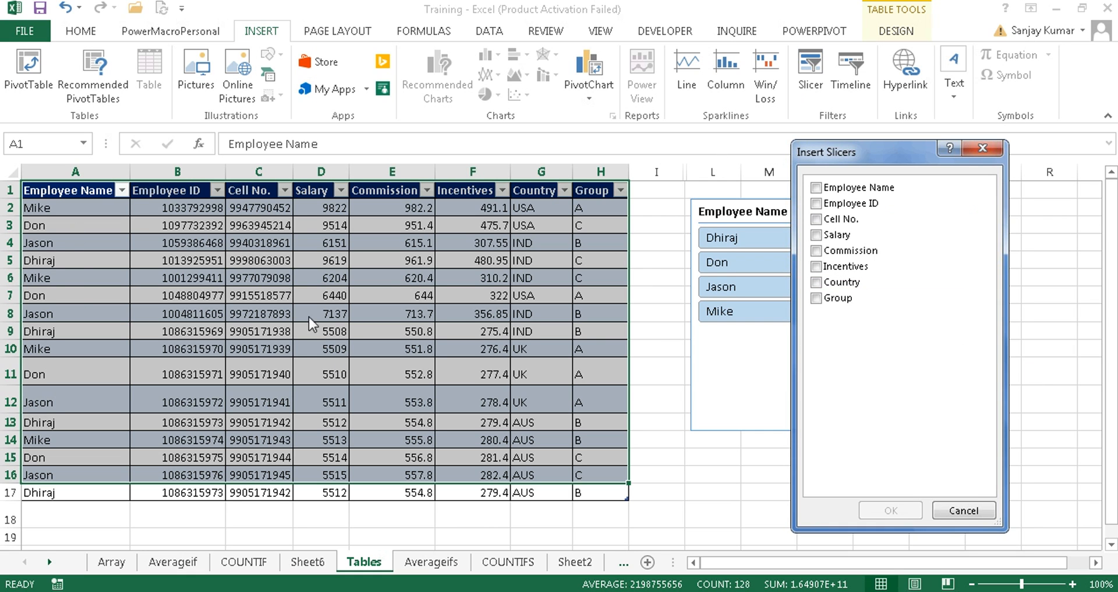
{"action": "left_click", "coordinate": [816, 281]}
{"action": "left_click", "coordinate": [869, 508]}
{"action": "left_click_drag", "start_coordinate": [554, 262], "coordinate": [929, 207]}
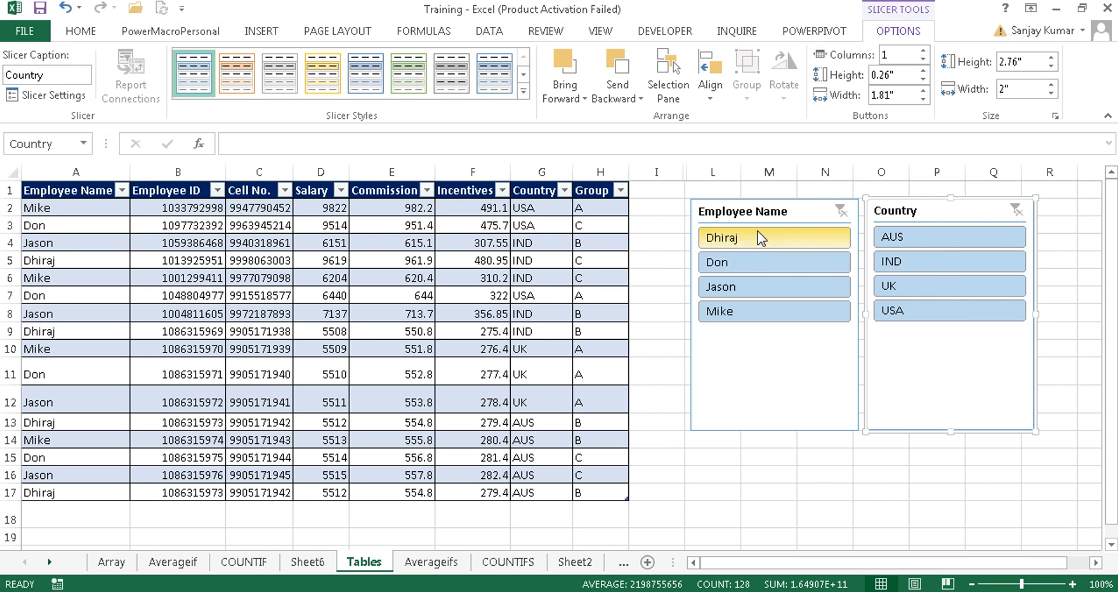
- Filter the table by the second listed employee and the country USA using both slicers, and clear both filters
{"action": "left_click", "coordinate": [805, 271]}
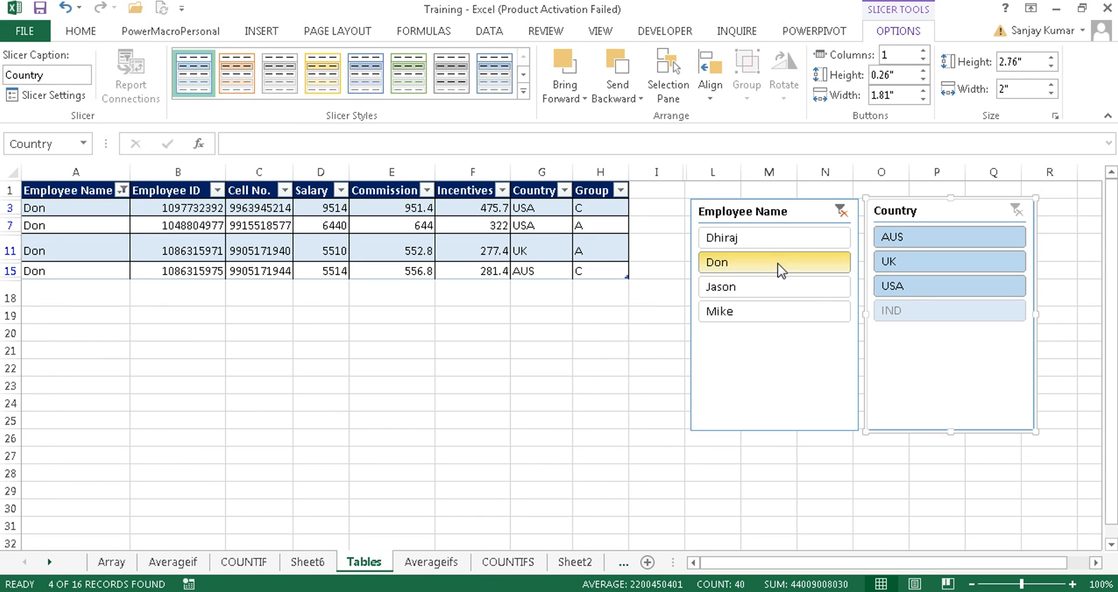
{"action": "left_click", "coordinate": [910, 287]}
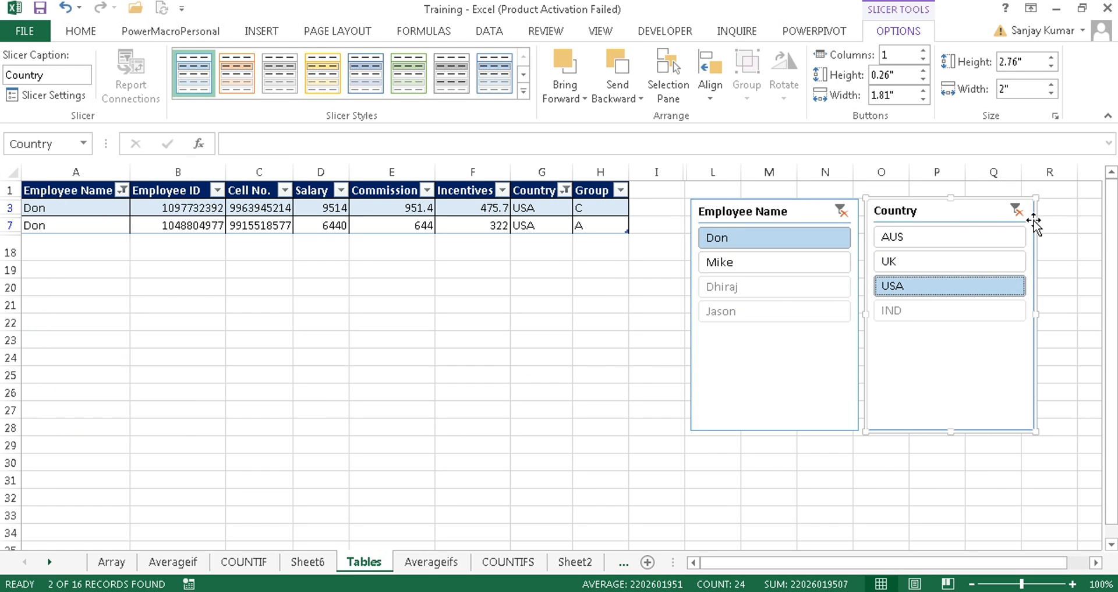
{"action": "left_click", "coordinate": [1015, 210]}
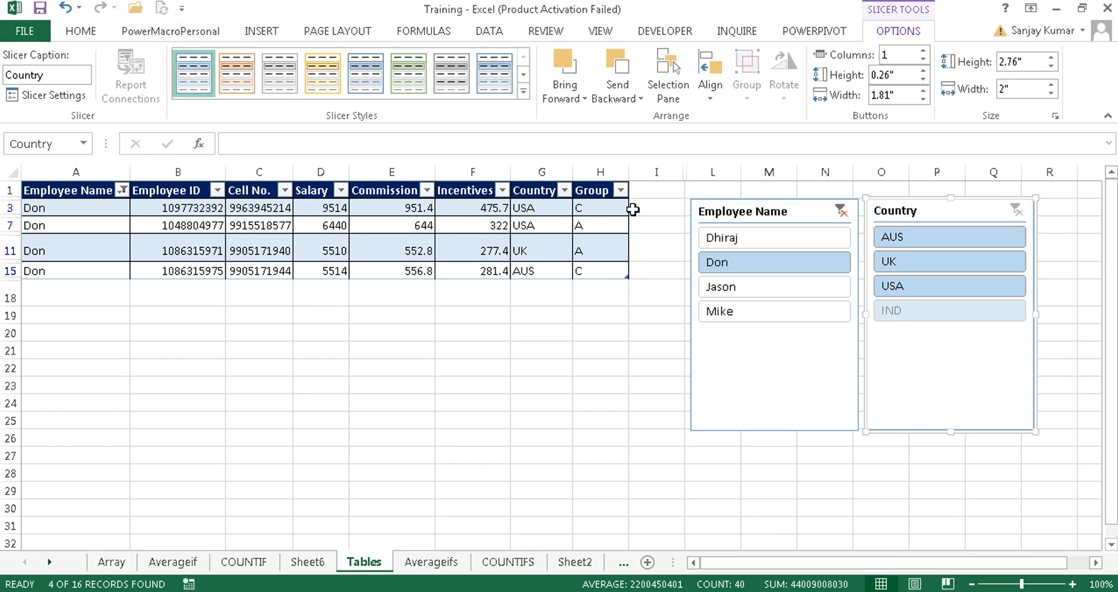
{"action": "left_click", "coordinate": [836, 210]}
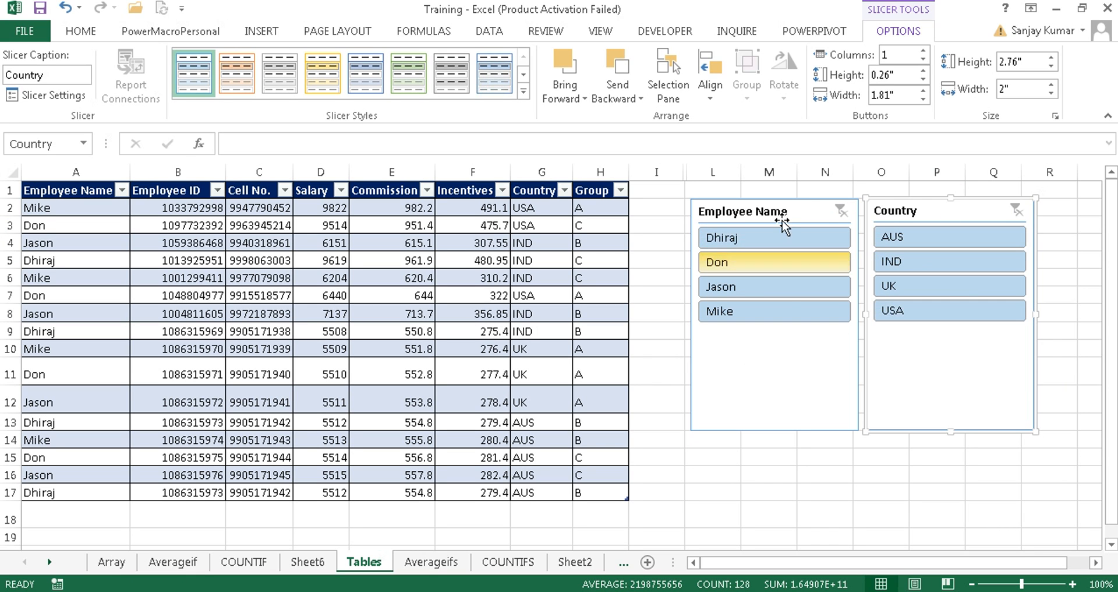
- Try a light blue style on the Employee Name slicer and apply the dark orange slicer style to it
{"action": "left_click", "coordinate": [760, 384]}
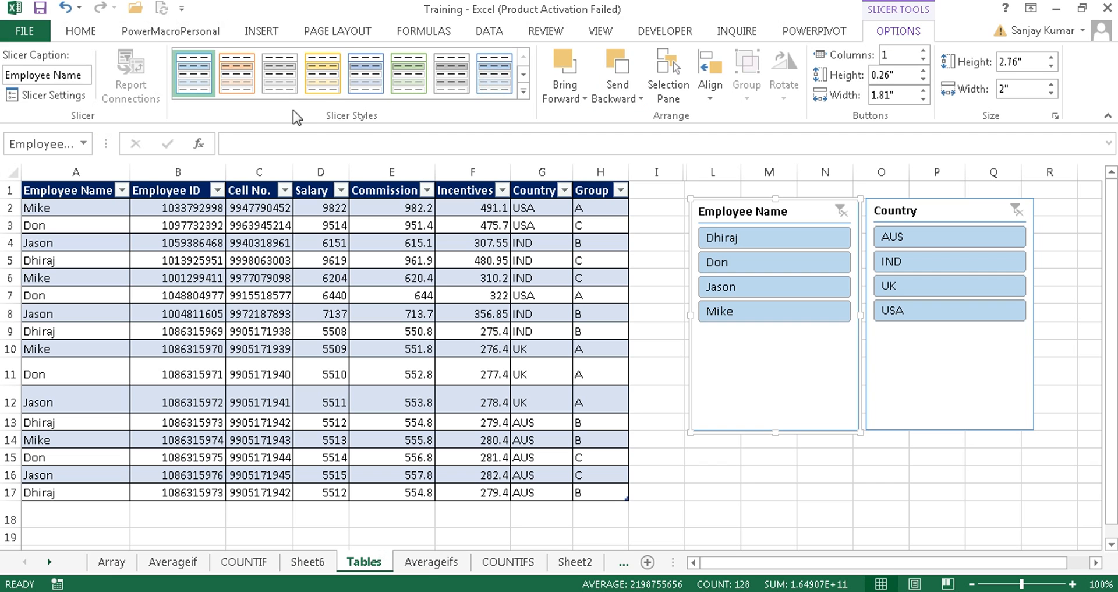
{"action": "left_click", "coordinate": [524, 92]}
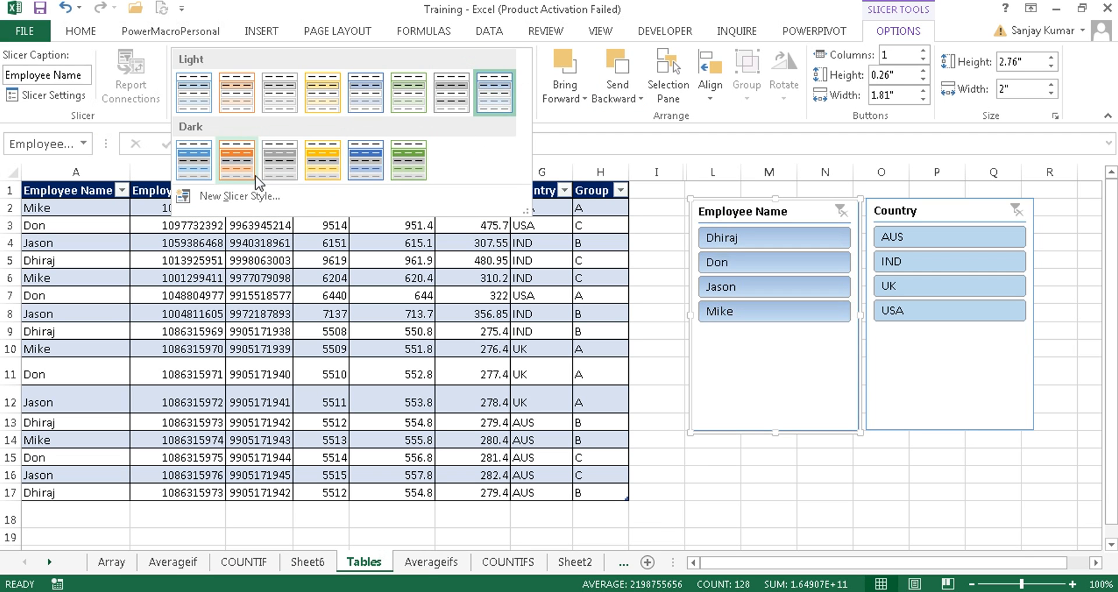
{"action": "left_click", "coordinate": [236, 160]}
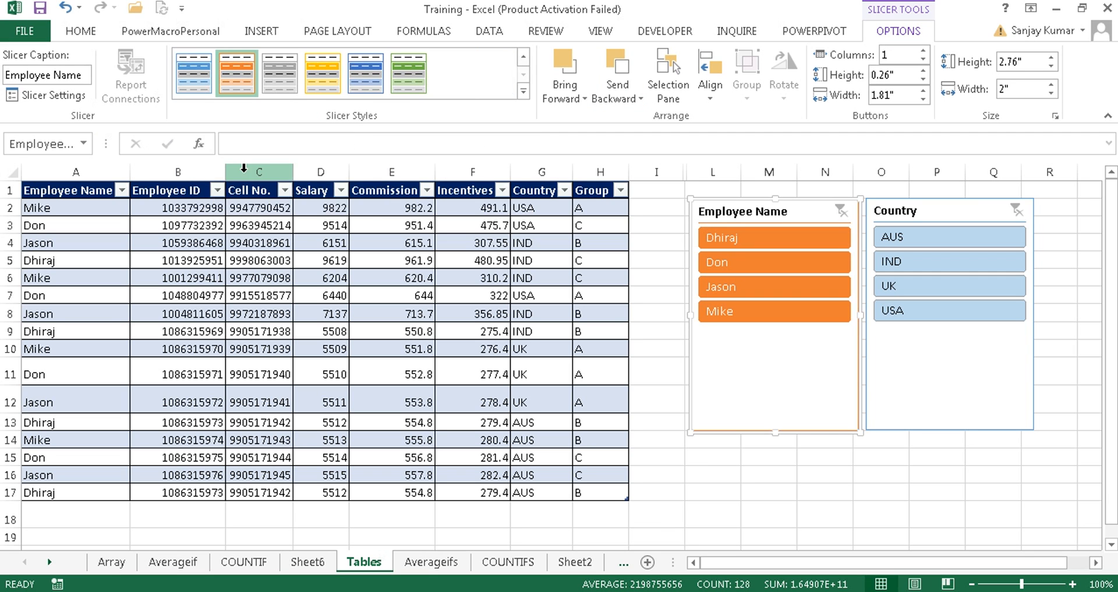
{"action": "left_click", "coordinate": [528, 92]}
{"action": "left_click", "coordinate": [483, 92]}
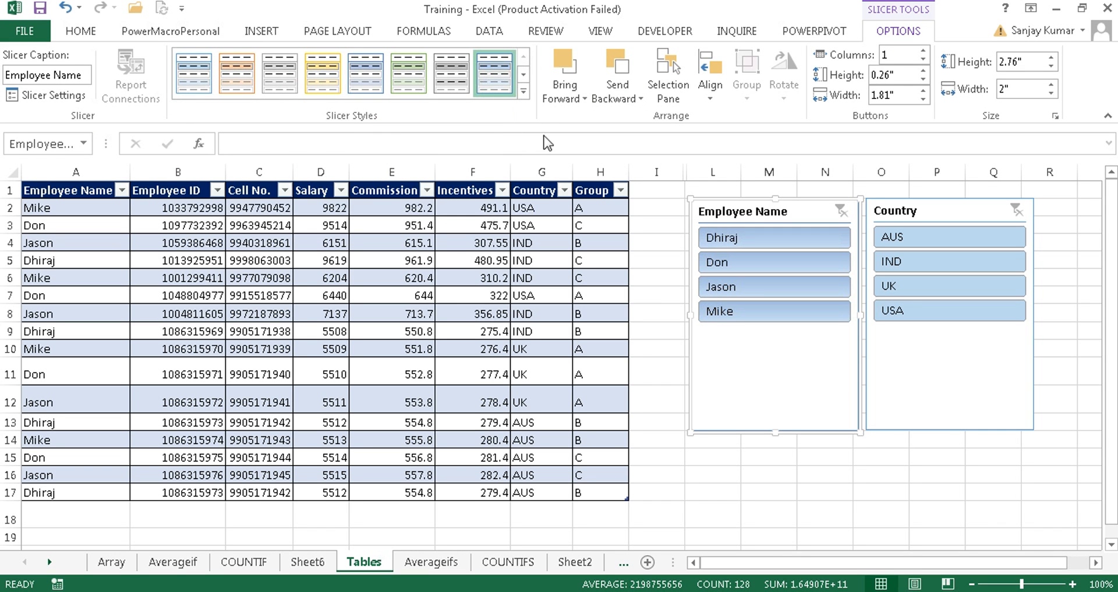
{"action": "left_click", "coordinate": [523, 92]}
{"action": "left_click", "coordinate": [245, 170]}
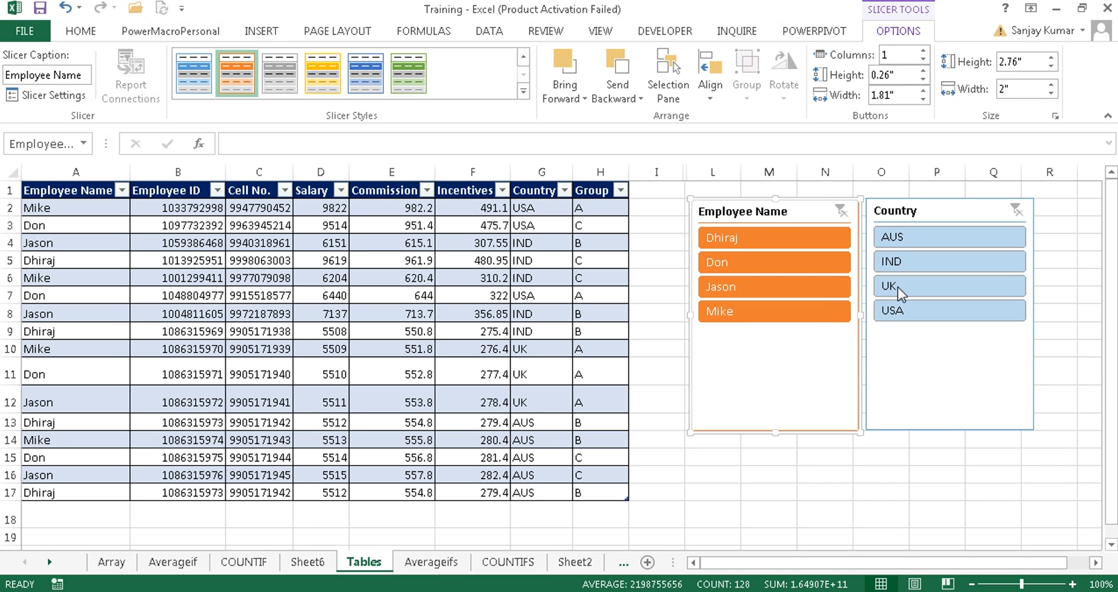
- Apply the dark green slicer style to the Country slicer
{"action": "left_click", "coordinate": [900, 364]}
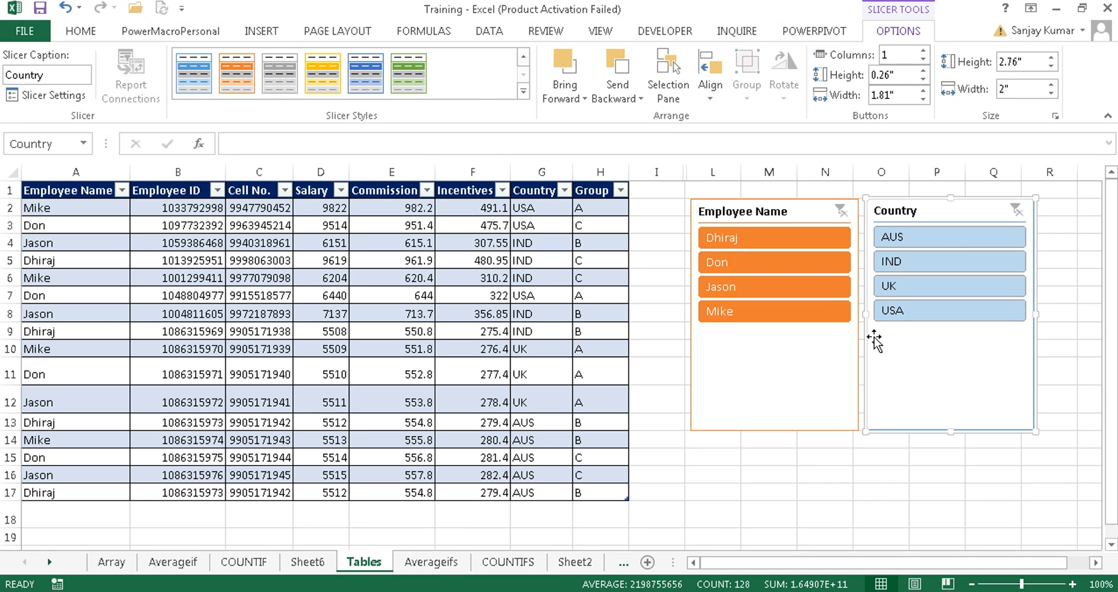
{"action": "left_click", "coordinate": [380, 72]}
{"action": "left_click", "coordinate": [421, 81]}
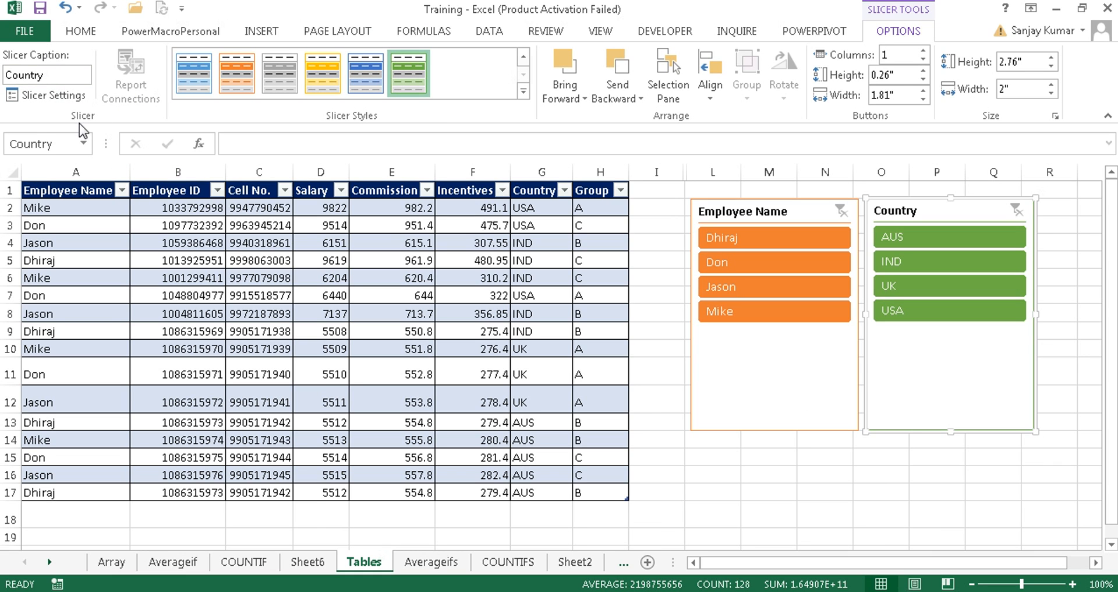
- Sort the items of the Country slicer in descending order (Z to A) in its slicer settings
{"action": "left_click", "coordinate": [59, 73]}
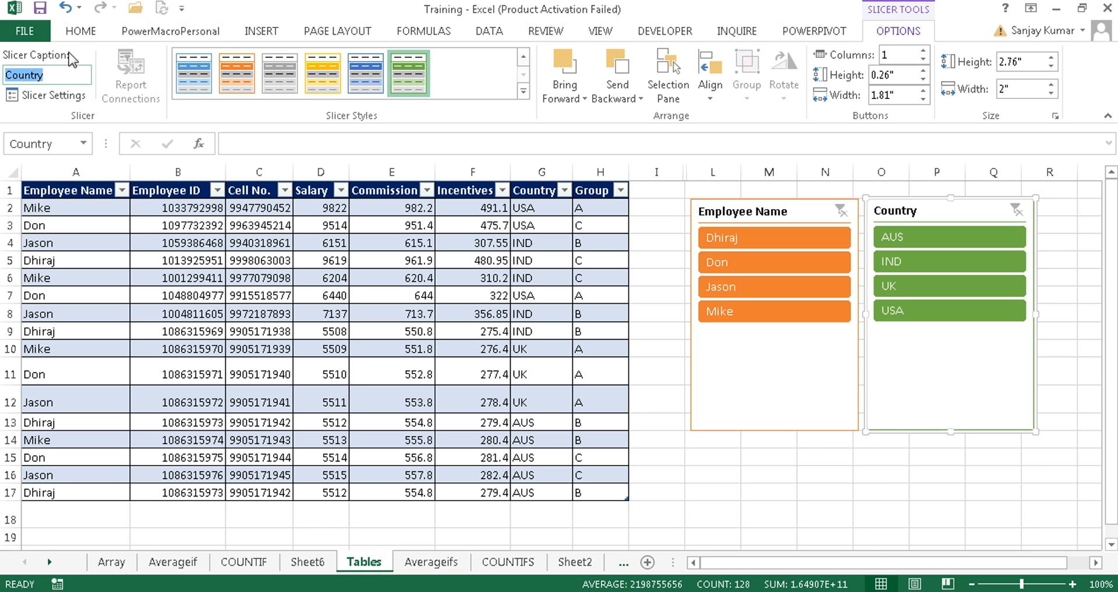
{"action": "left_click", "coordinate": [930, 207]}
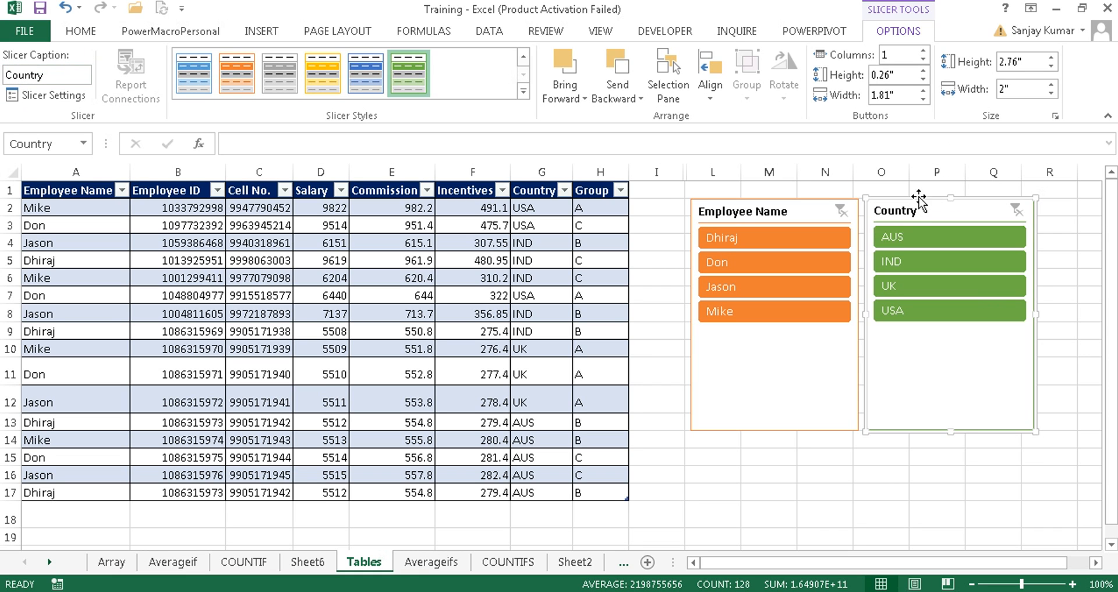
{"action": "left_click", "coordinate": [66, 96]}
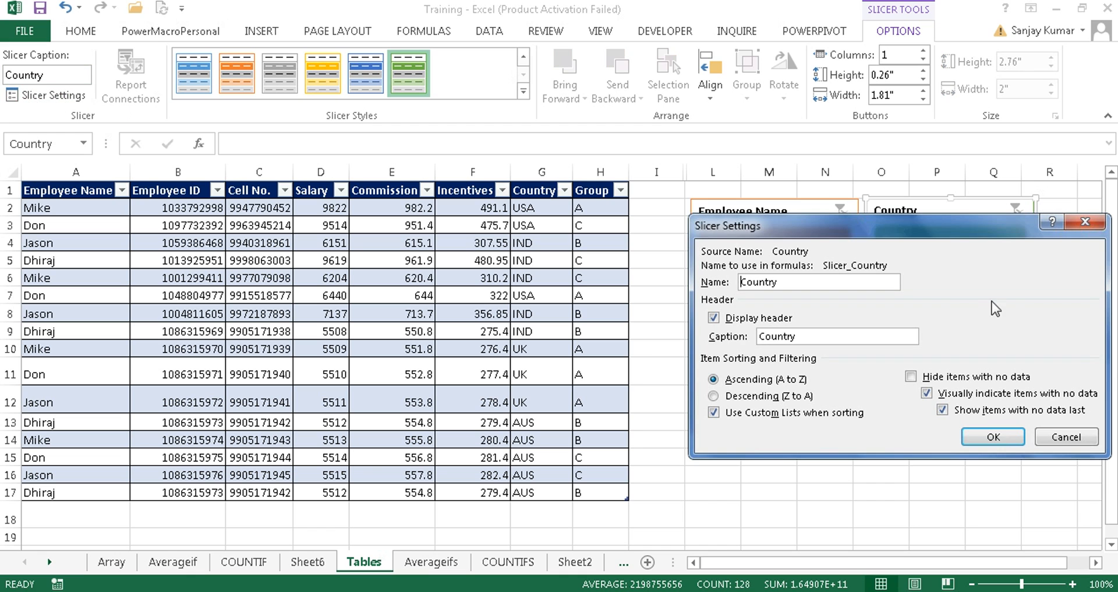
{"action": "left_click_drag", "start_coordinate": [911, 227], "coordinate": [505, 270]}
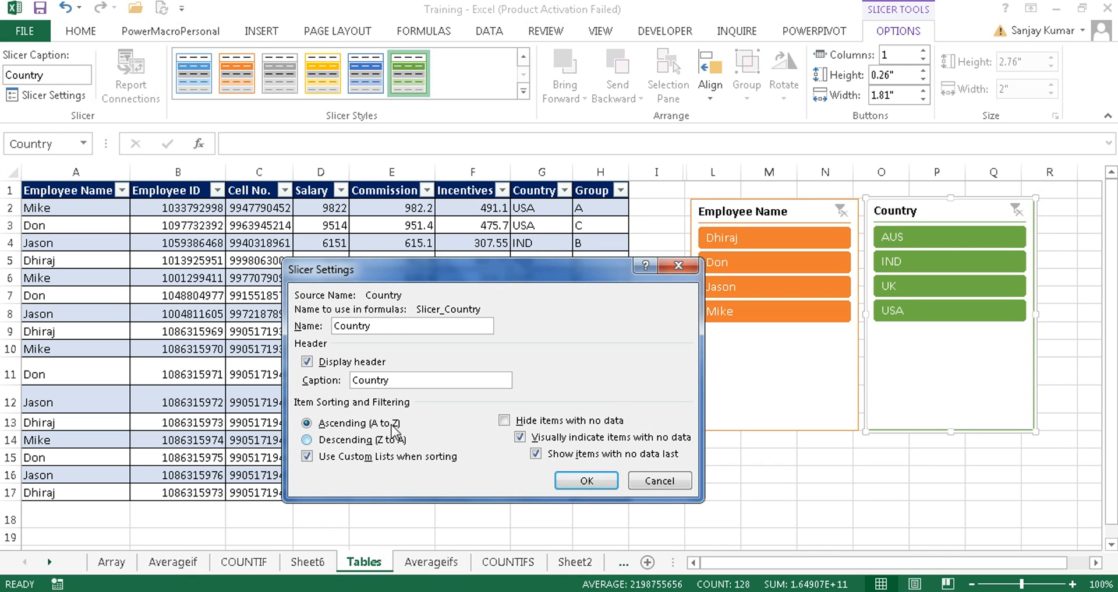
{"action": "double_click", "coordinate": [388, 326]}
{"action": "left_click_drag", "start_coordinate": [543, 282], "coordinate": [474, 281]}
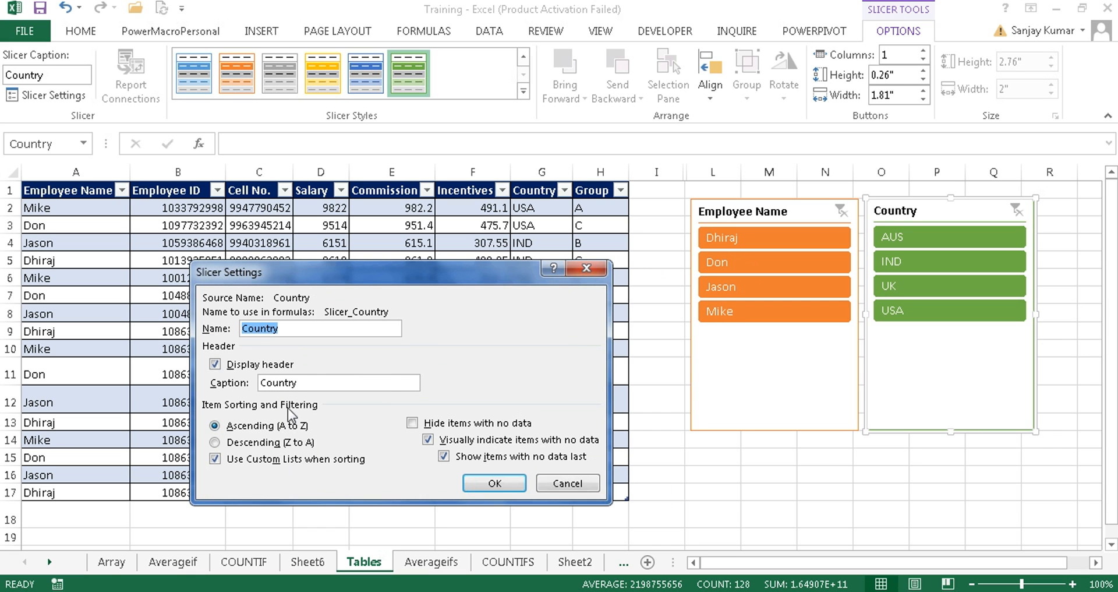
{"action": "left_click", "coordinate": [215, 442]}
{"action": "left_click", "coordinate": [505, 482]}
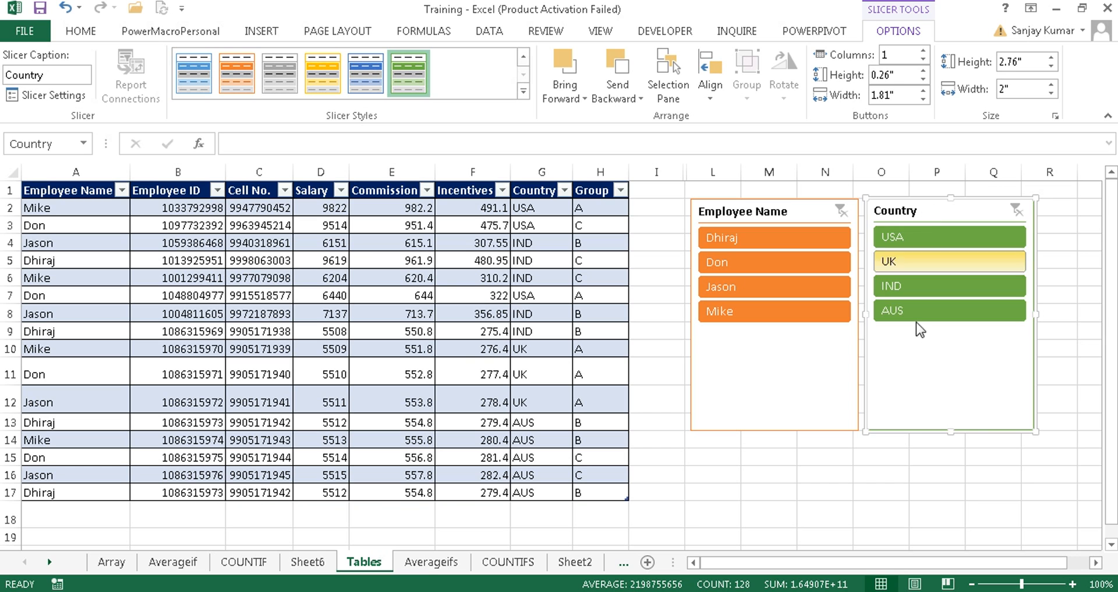
- Change the header caption of the Employee Name slicer to Employee in its slicer settings
{"action": "left_click", "coordinate": [46, 95]}
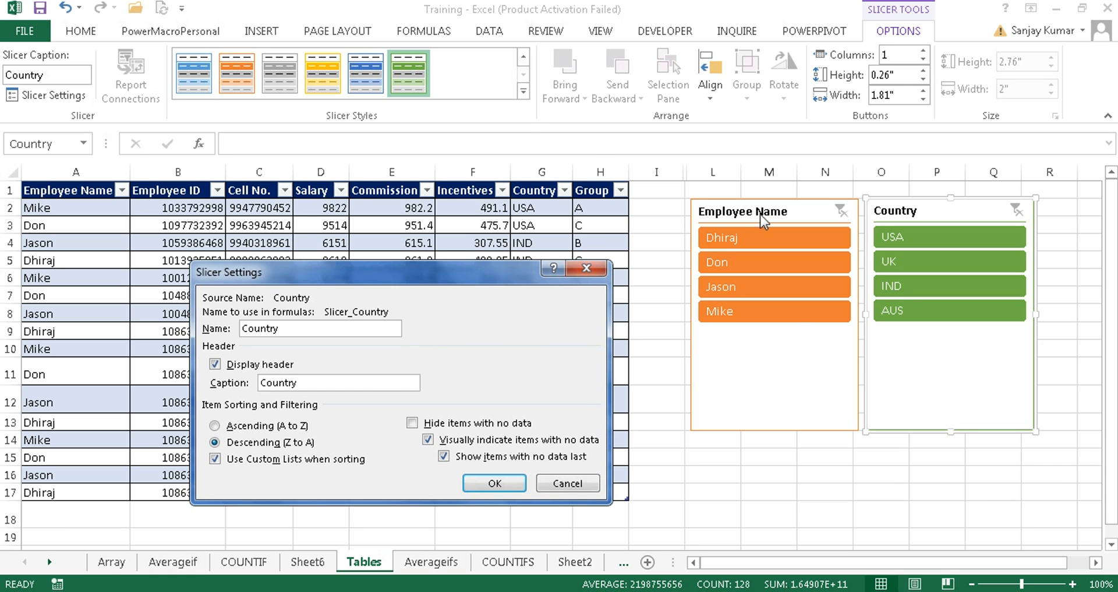
{"action": "left_click", "coordinate": [582, 482]}
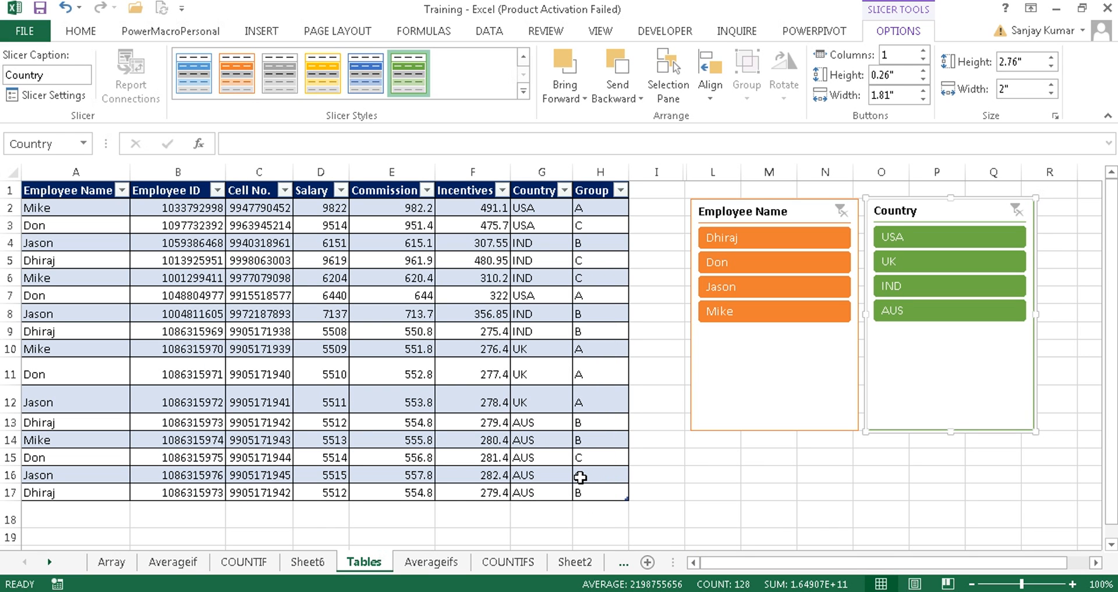
{"action": "left_click", "coordinate": [809, 389]}
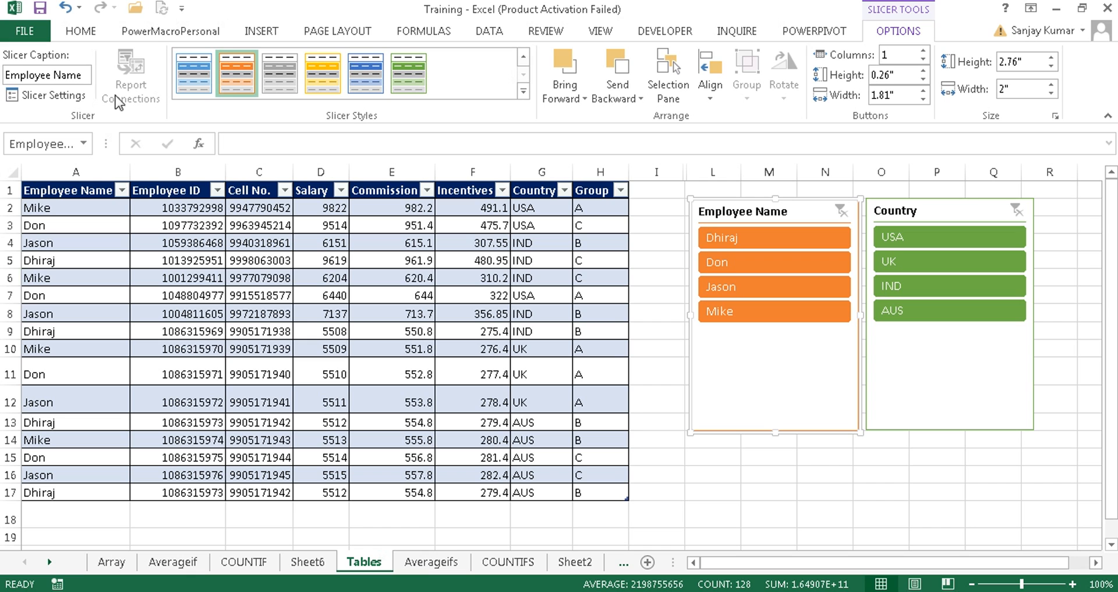
{"action": "left_click", "coordinate": [65, 97]}
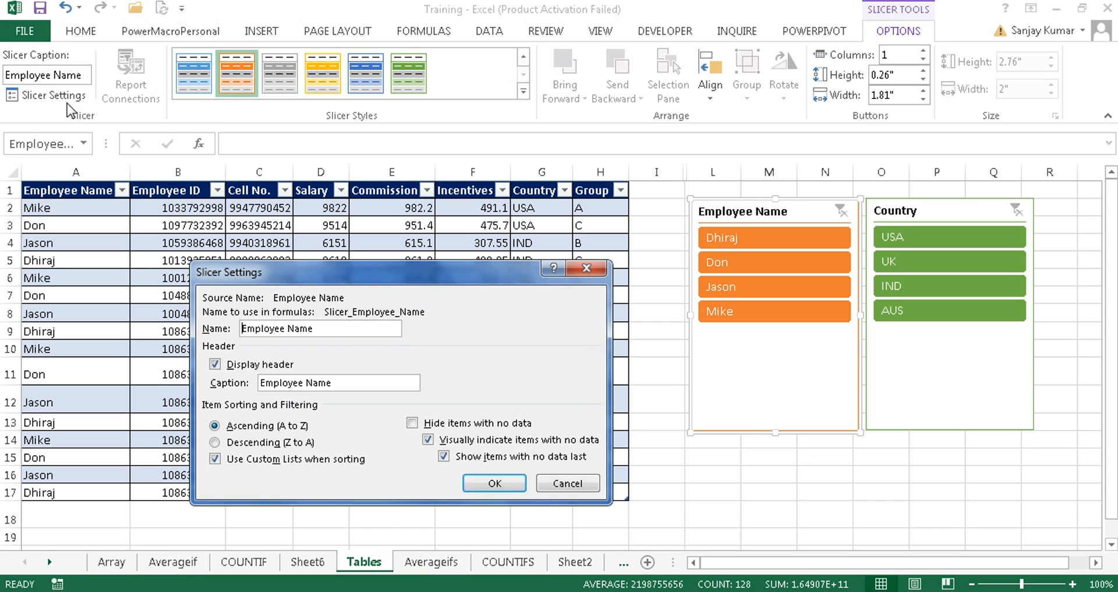
{"action": "left_click", "coordinate": [215, 364]}
{"action": "left_click_drag", "start_coordinate": [303, 383], "coordinate": [406, 389]}
{"action": "key", "text": "BackSpace"}
{"action": "left_click", "coordinate": [491, 483]}
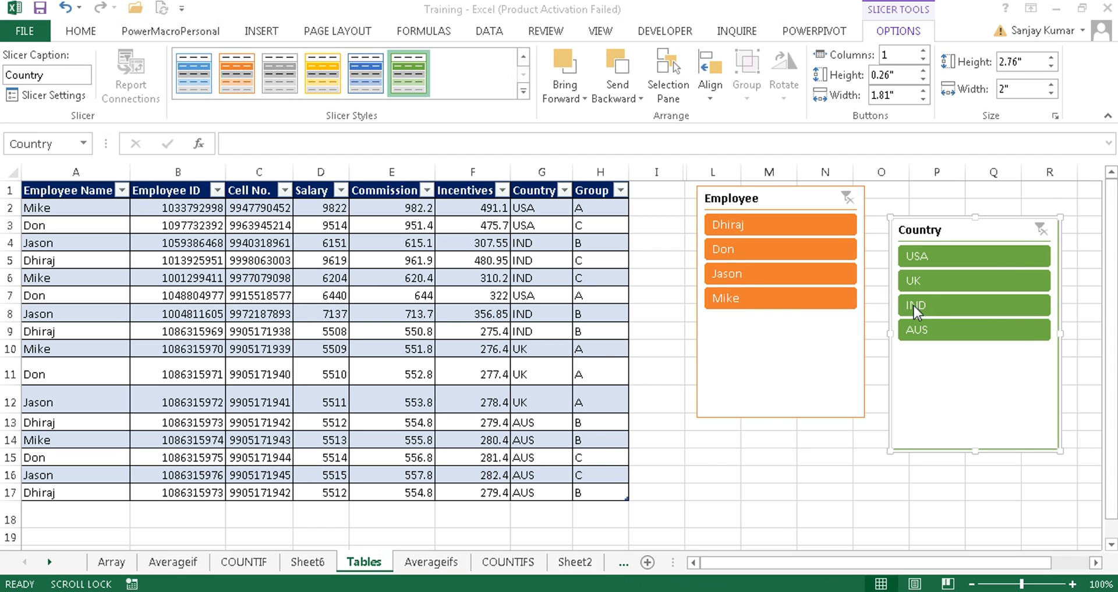
- Move the Employee slicer down beside the table and align the tops of the Employee and Country slicers
{"action": "left_click", "coordinate": [804, 350]}
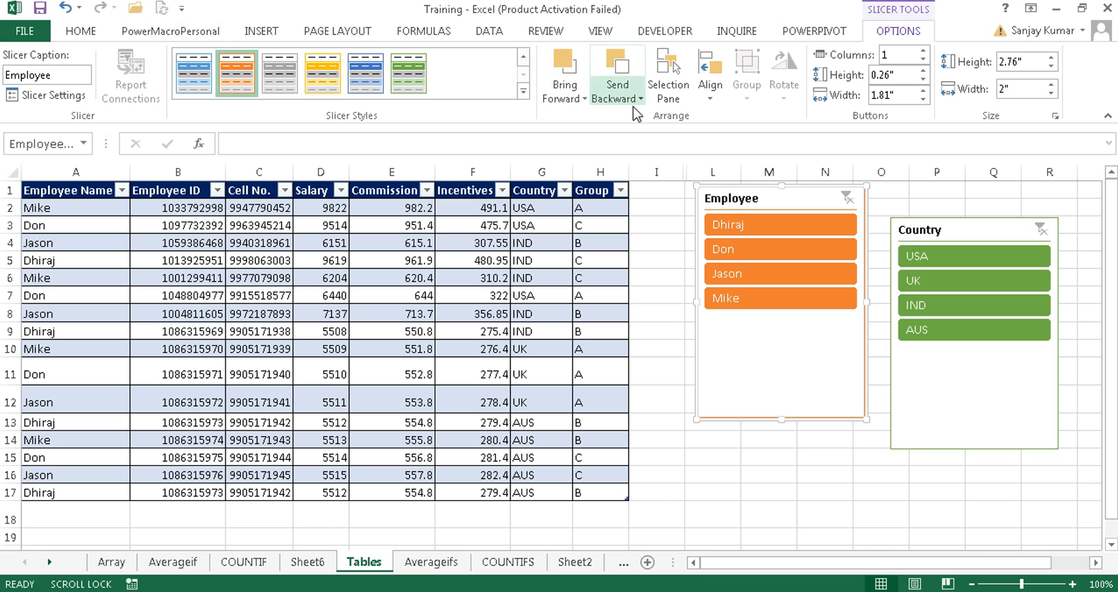
{"action": "left_click_drag", "start_coordinate": [804, 338], "coordinate": [774, 346]}
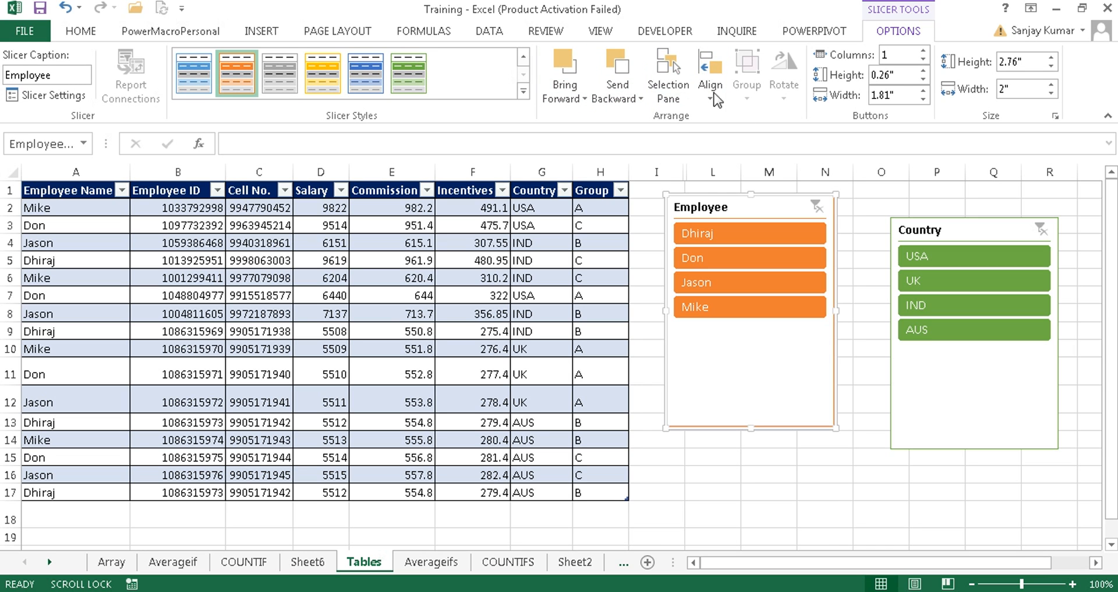
{"action": "left_click_drag", "start_coordinate": [757, 379], "coordinate": [728, 473]}
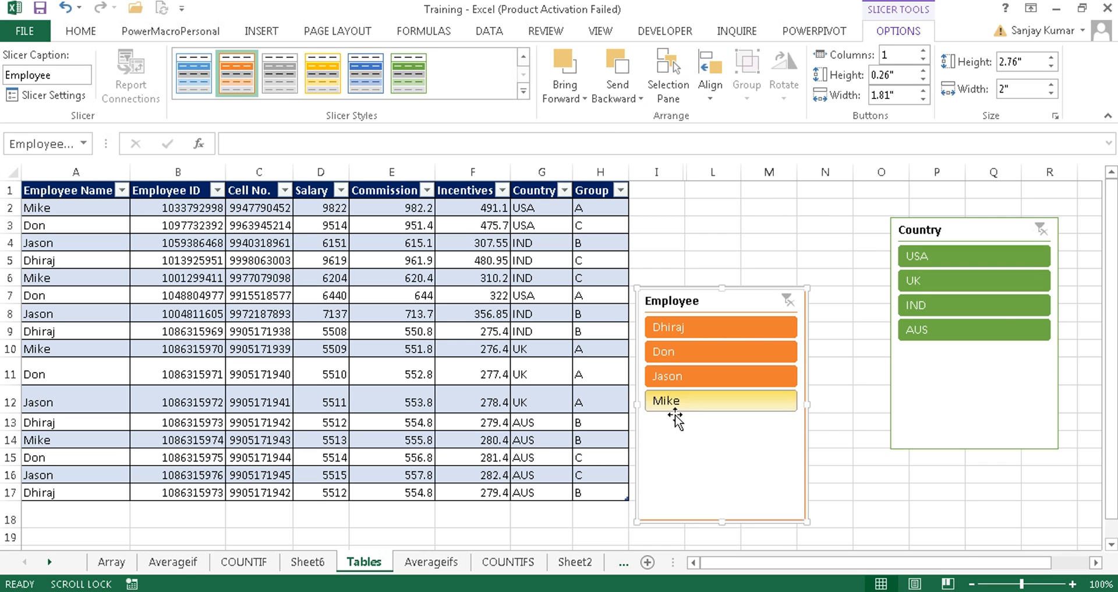
{"action": "left_click", "coordinate": [997, 434], "text": "ctrl"}
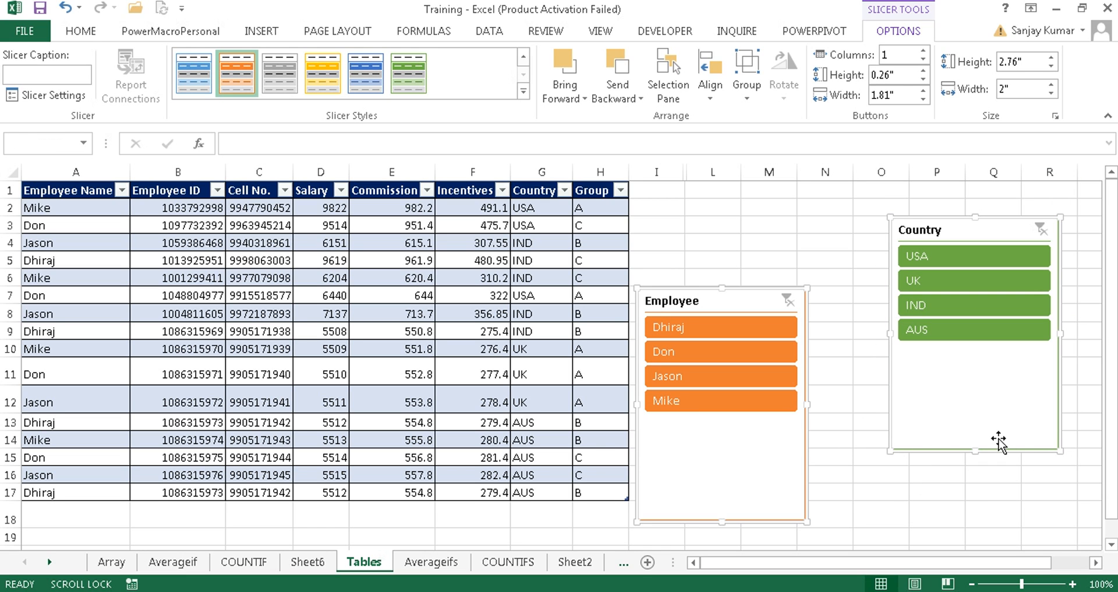
{"action": "left_click", "coordinate": [714, 102]}
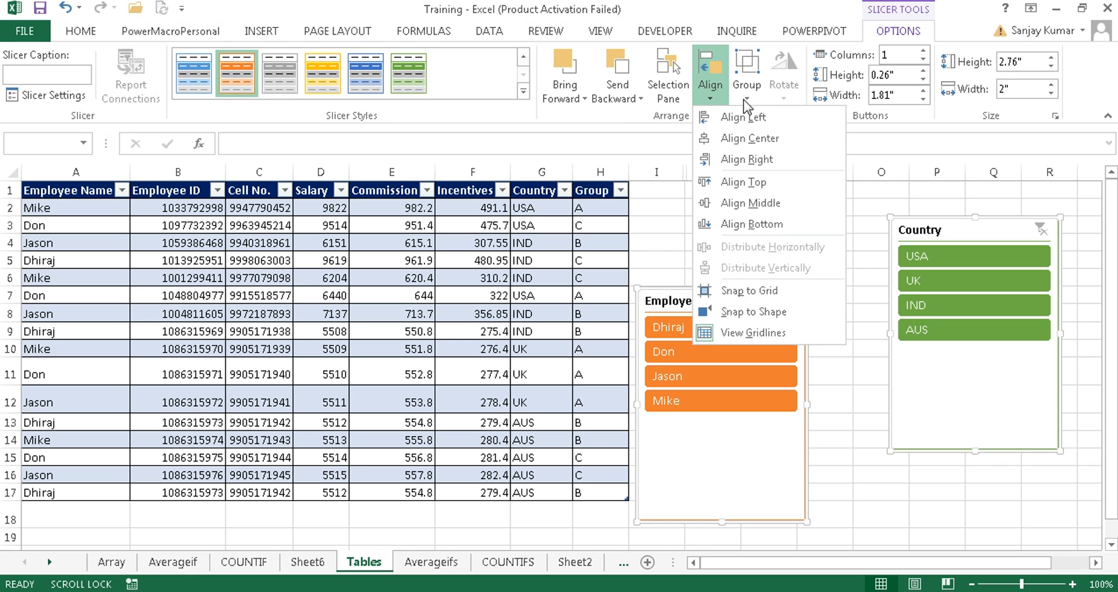
{"action": "left_click", "coordinate": [769, 185]}
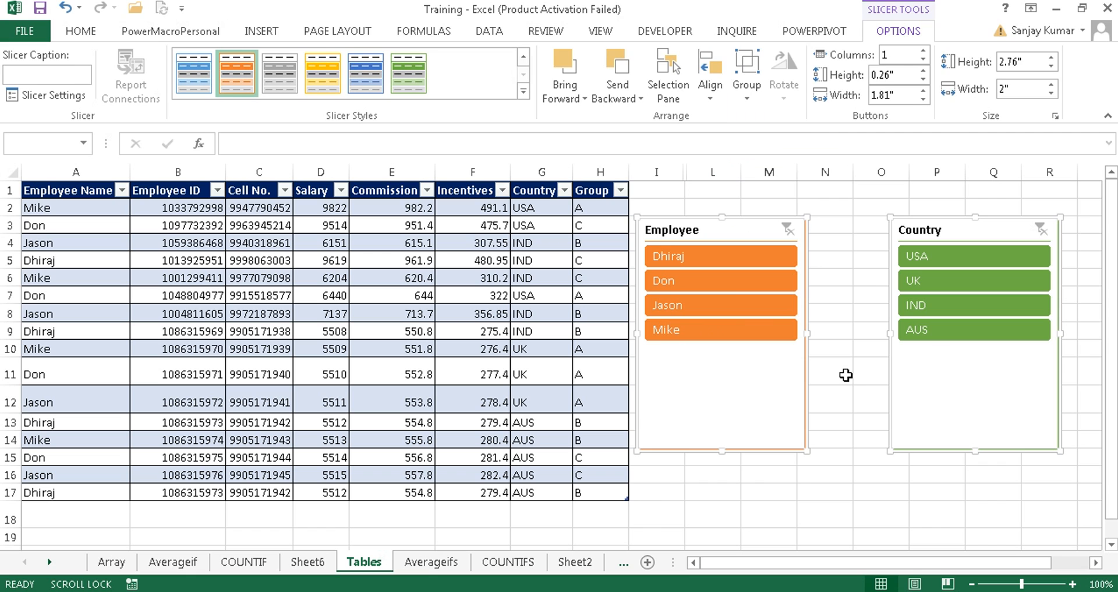
{"action": "left_click", "coordinate": [813, 374]}
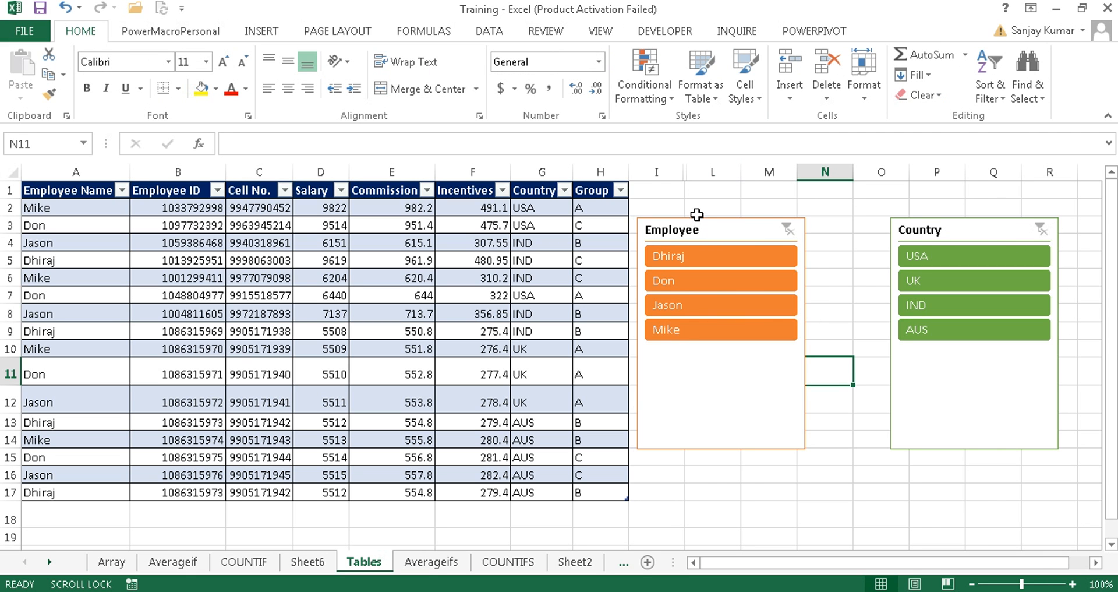
- Move the Employee slicer next to the Country slicer and arrange the buttons of both slicers in 2 columns
{"action": "left_click_drag", "start_coordinate": [769, 382], "coordinate": [847, 389]}
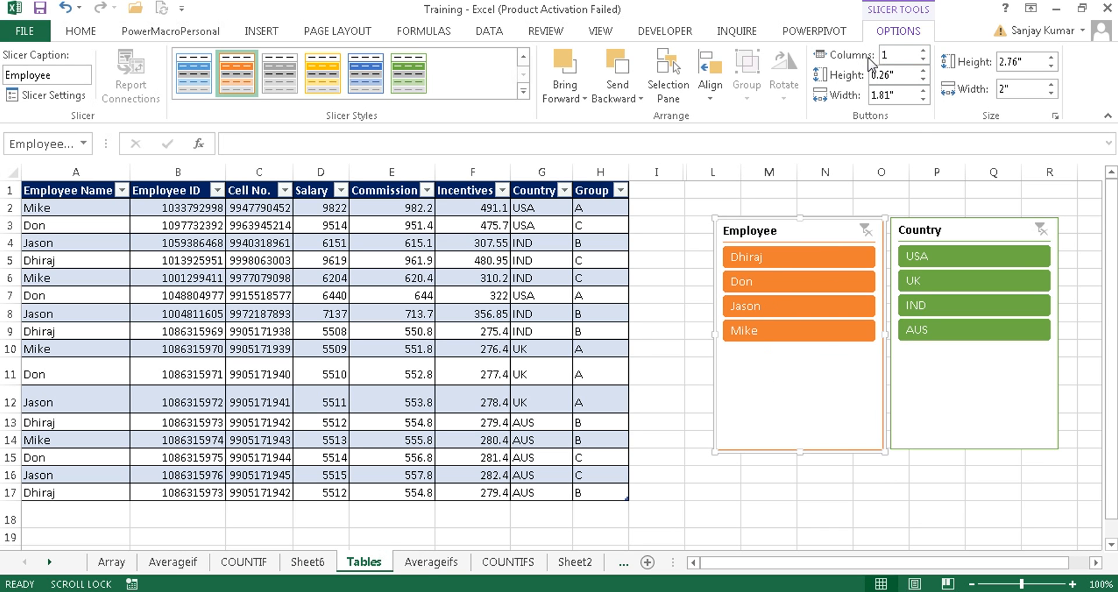
{"action": "left_click", "coordinate": [922, 50]}
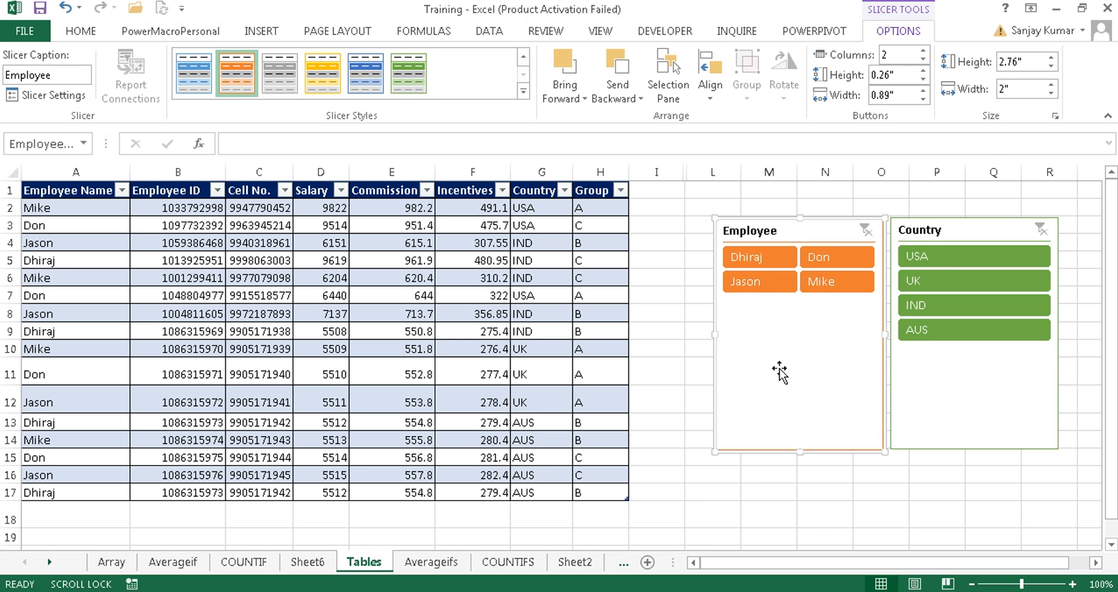
{"action": "left_click", "coordinate": [976, 234]}
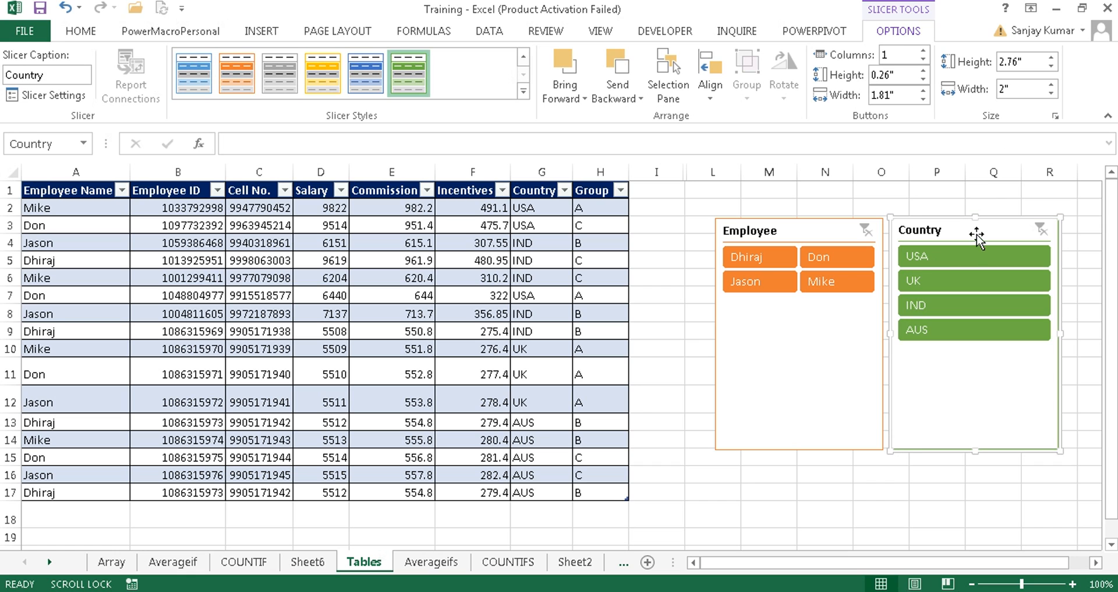
{"action": "left_click", "coordinate": [923, 51]}
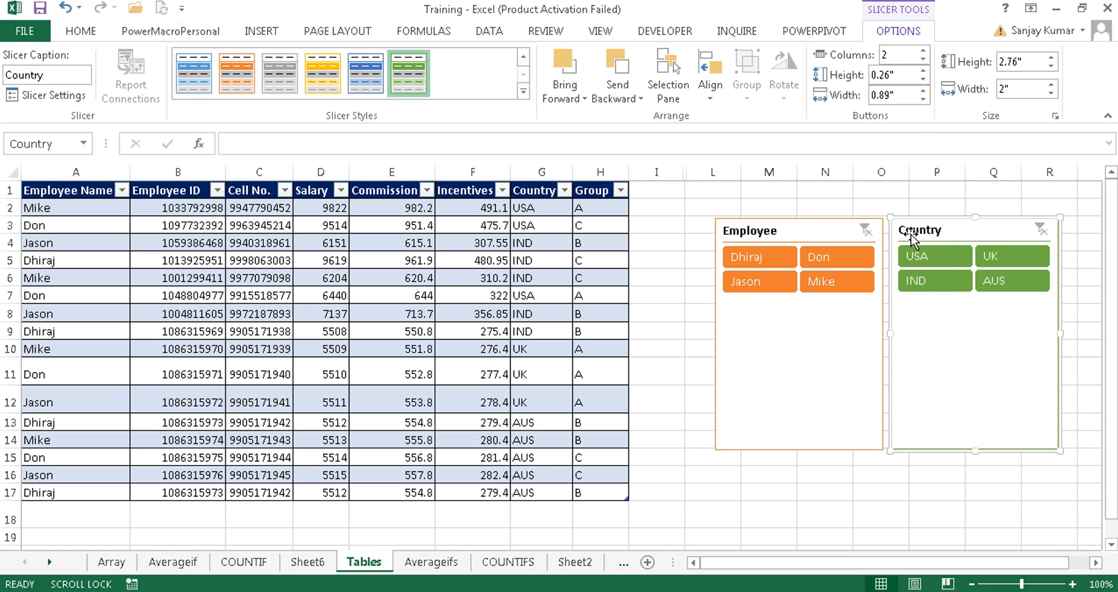
{"action": "left_click", "coordinate": [923, 51]}
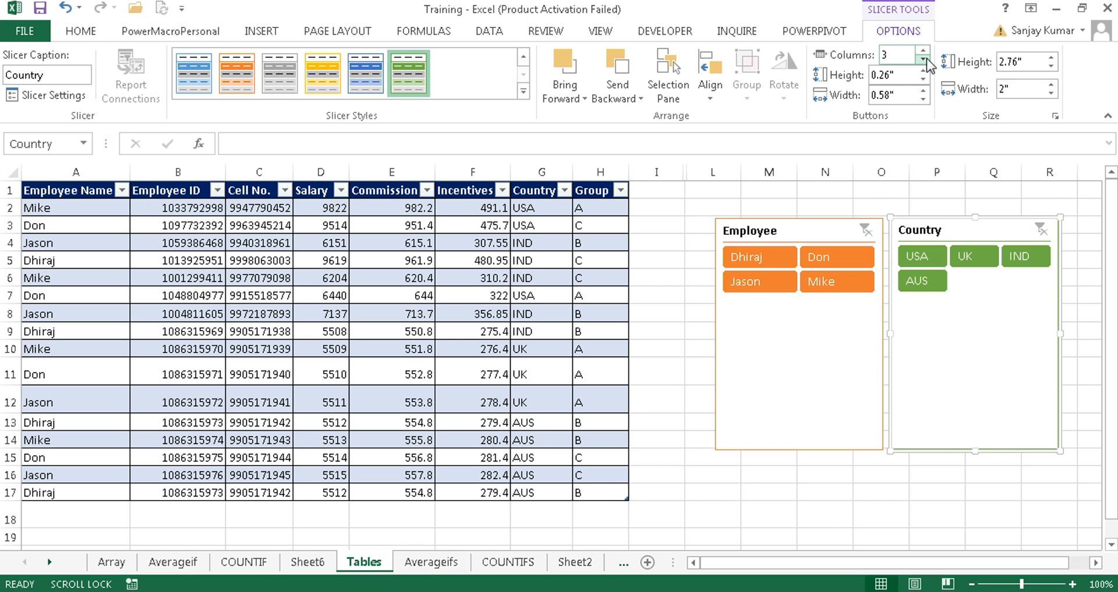
{"action": "left_click", "coordinate": [923, 59]}
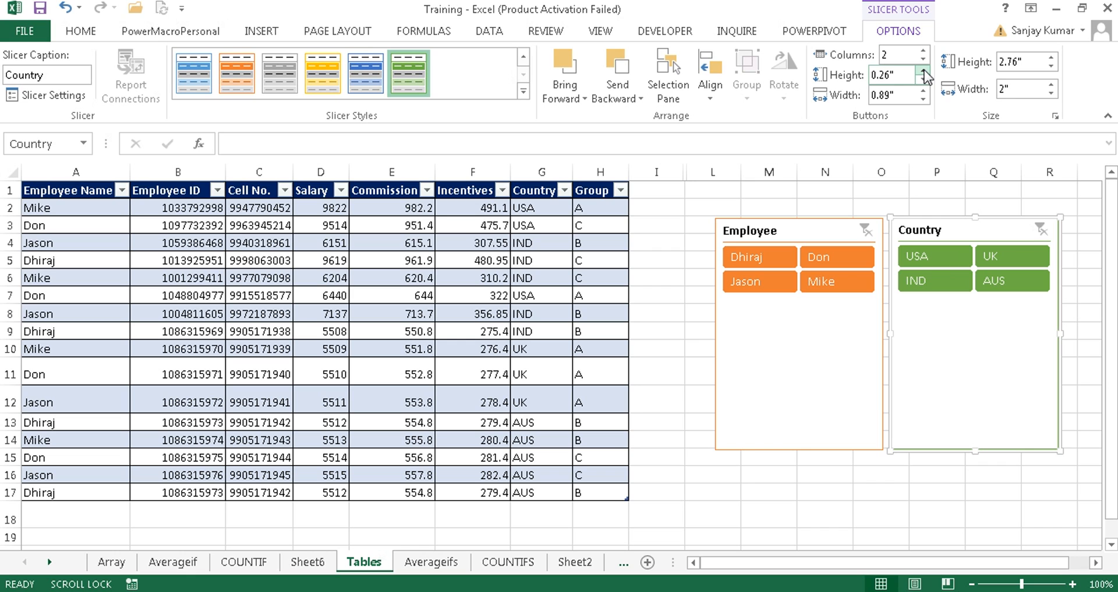
- Set the Country slicer's button height to 0.4" and its overall height to 1.3"
{"action": "left_click", "coordinate": [924, 71]}
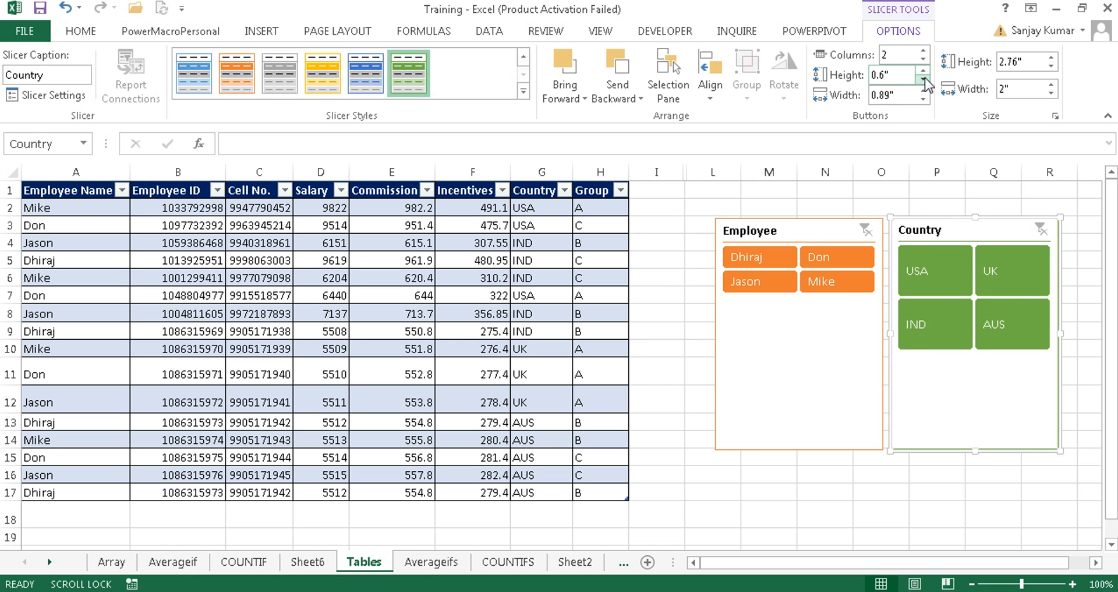
{"action": "left_click", "coordinate": [924, 79]}
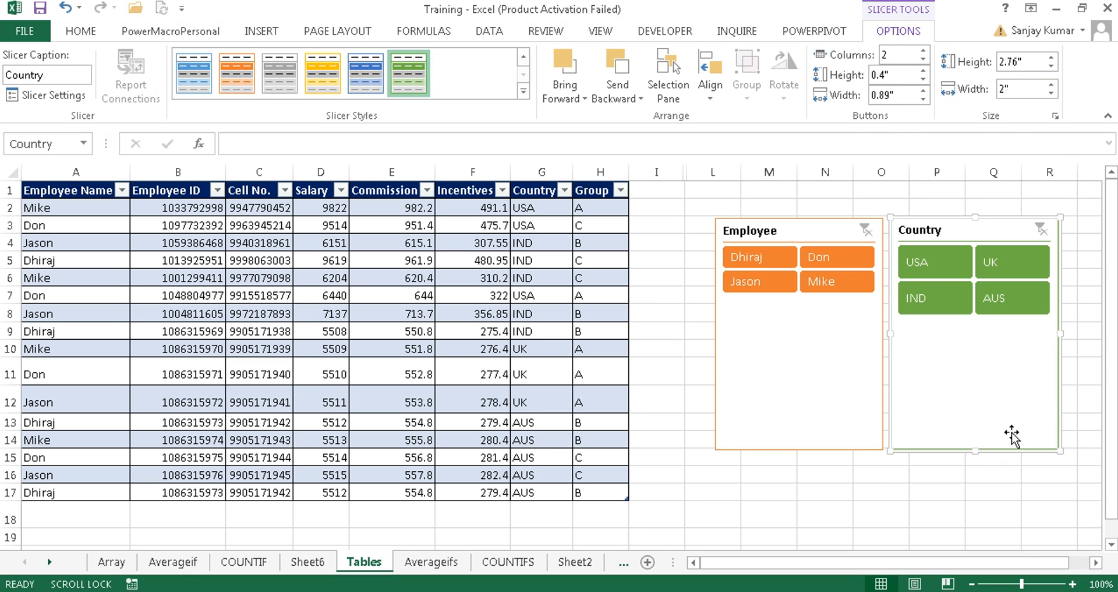
{"action": "left_click", "coordinate": [1052, 57]}
{"action": "left_click", "coordinate": [1052, 58]}
{"action": "left_click", "coordinate": [1053, 58]}
{"action": "left_click", "coordinate": [1052, 57]}
{"action": "left_click", "coordinate": [1052, 58]}
{"action": "left_click", "coordinate": [1053, 68]}
{"action": "left_click_drag", "start_coordinate": [1053, 68], "coordinate": [1053, 68]}
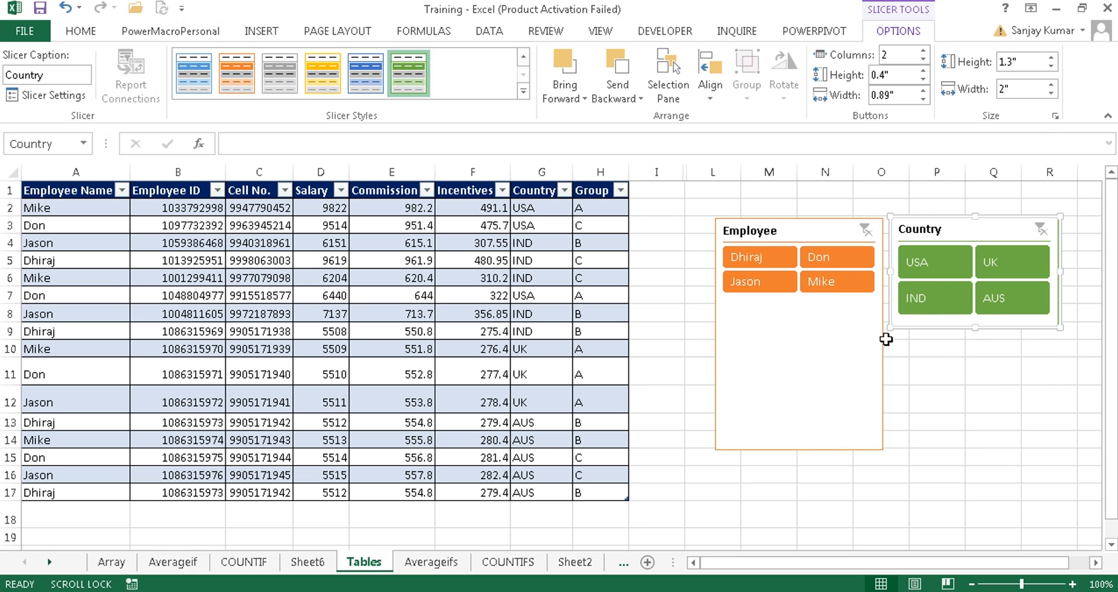
- Shrink the Employee slicer around its buttons to about 0.97" high and 1.79" wide
{"action": "left_click", "coordinate": [729, 415]}
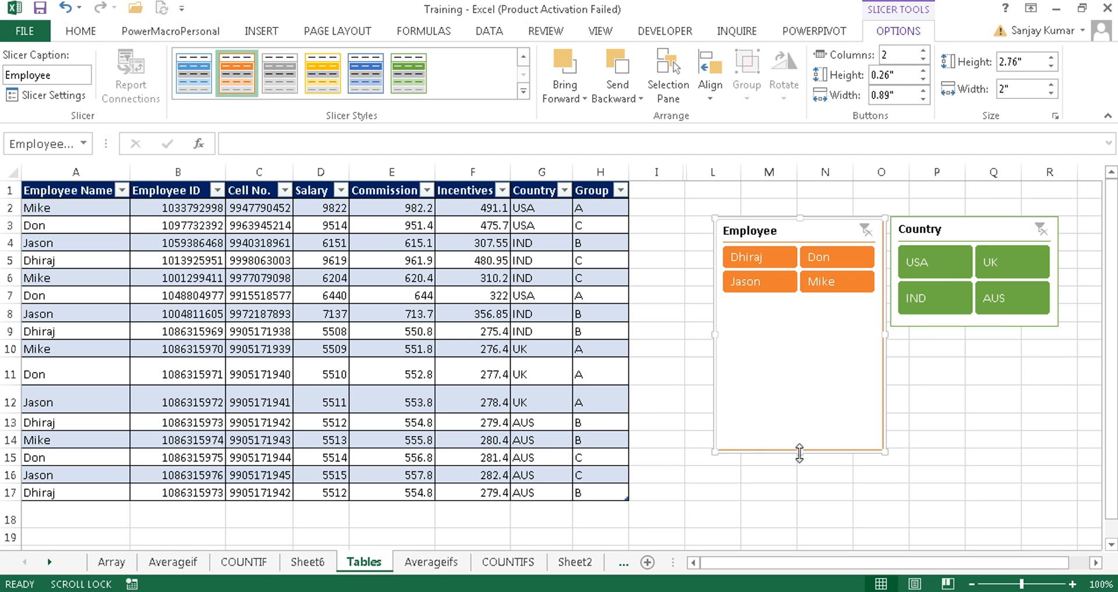
{"action": "left_click_drag", "start_coordinate": [801, 451], "coordinate": [818, 301]}
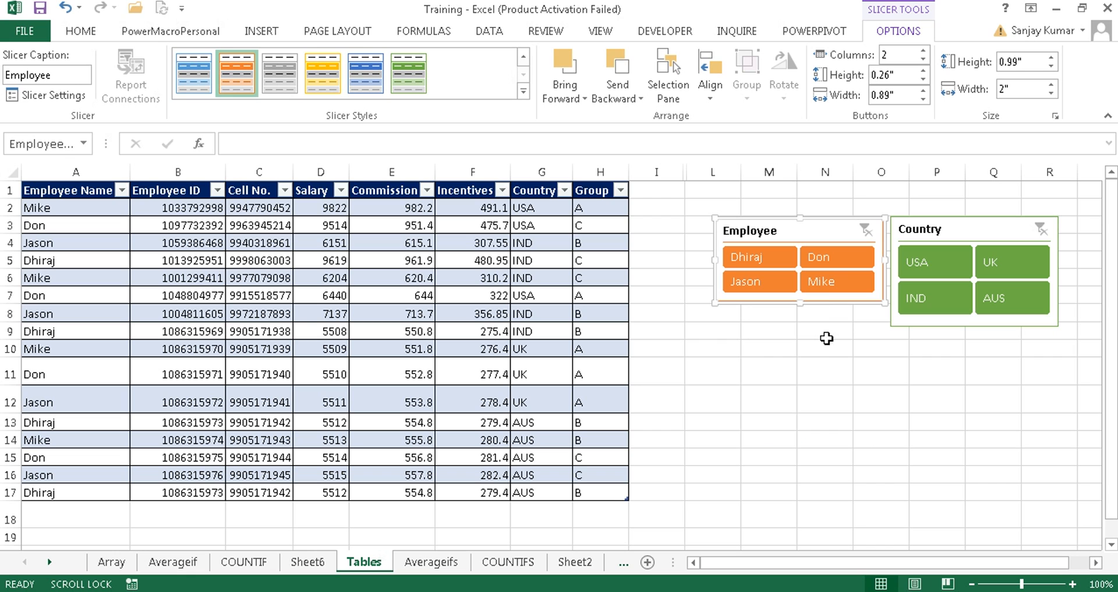
{"action": "mouse_move", "coordinate": [715, 305]}
{"action": "left_mouse_down"}
{"action": "mouse_move", "coordinate": [679, 410]}
{"action": "mouse_move", "coordinate": [757, 305]}
{"action": "mouse_move", "coordinate": [732, 316]}
{"action": "left_mouse_up"}
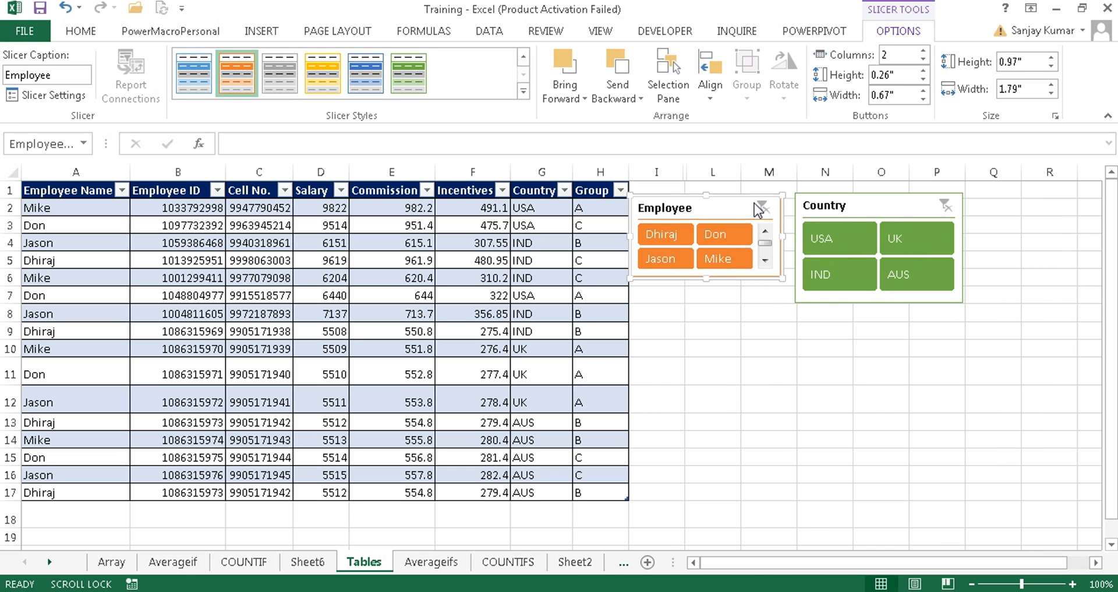
- Move the Employee slicer so it overlaps the Country slicer, and bring the Country slicer forward over it
{"action": "left_click_drag", "start_coordinate": [723, 208], "coordinate": [864, 240]}
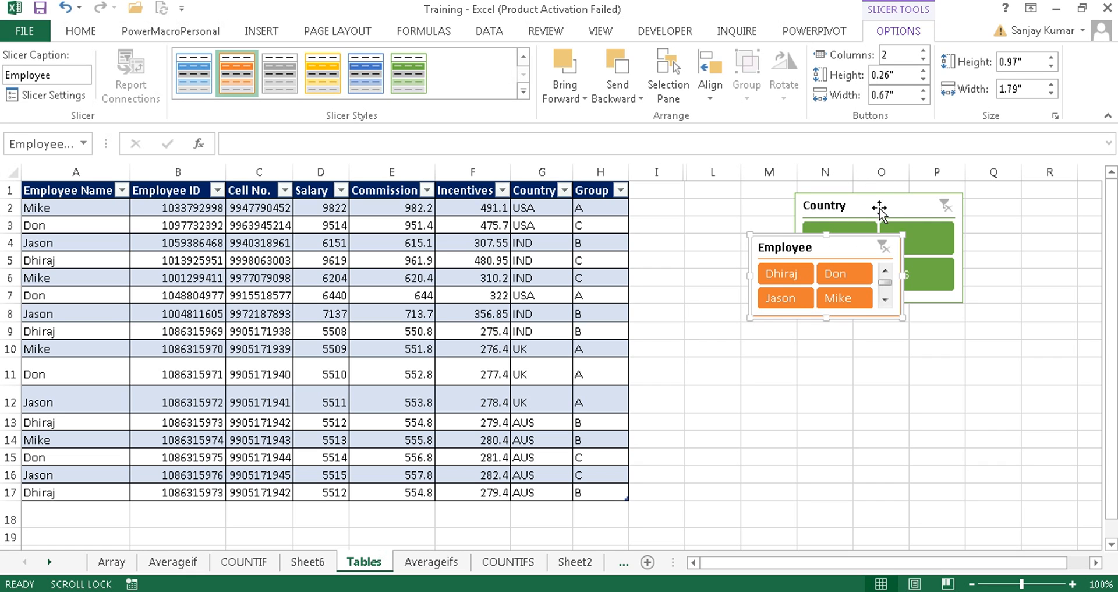
{"action": "left_click", "coordinate": [915, 205]}
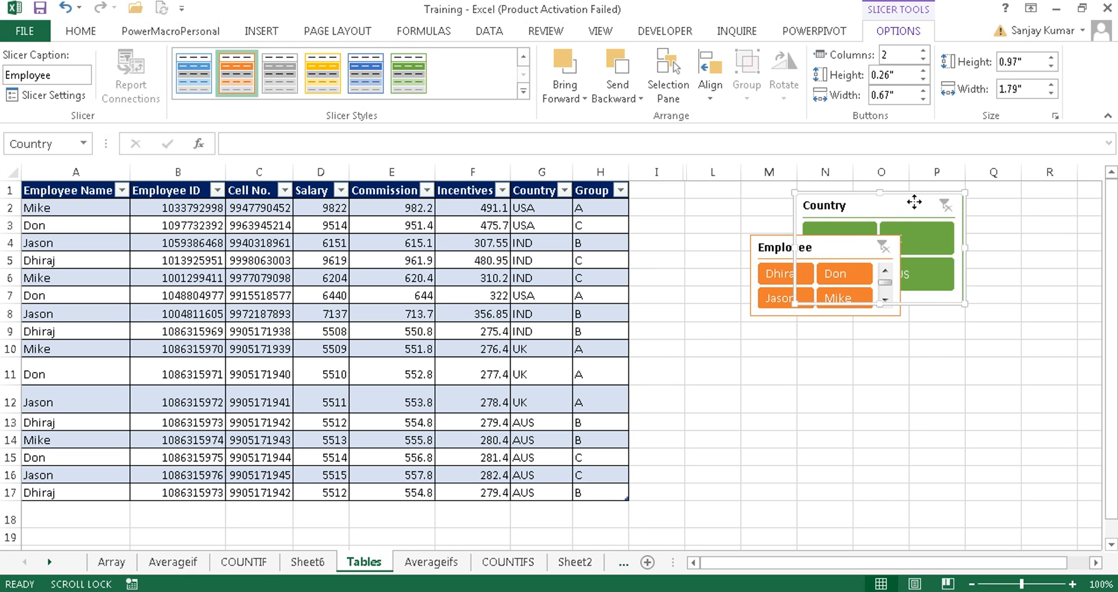
{"action": "left_click", "coordinate": [585, 98]}
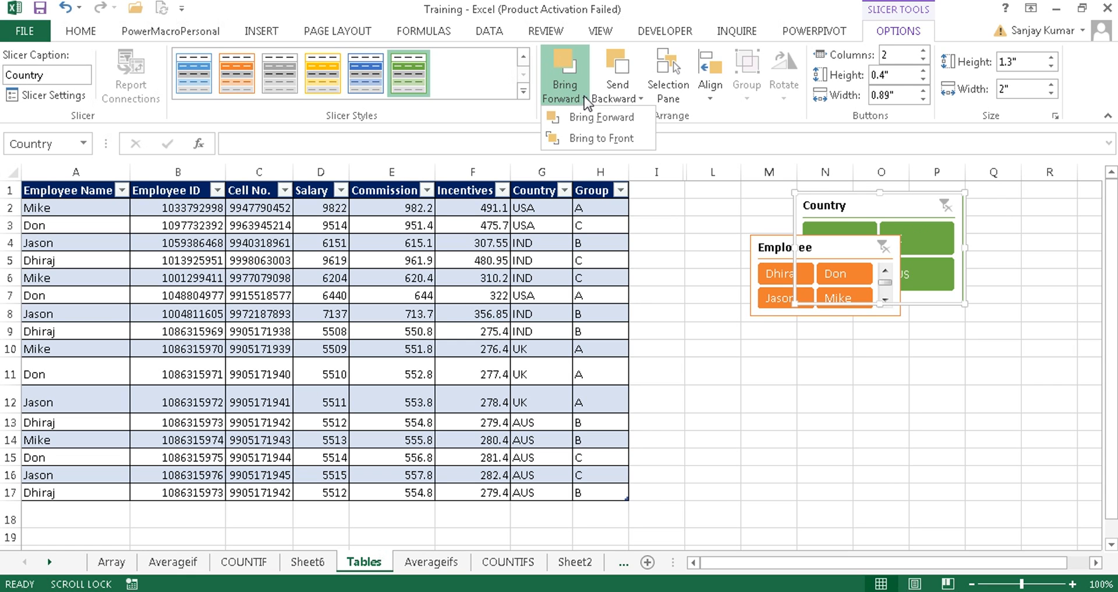
{"action": "left_click", "coordinate": [607, 124]}
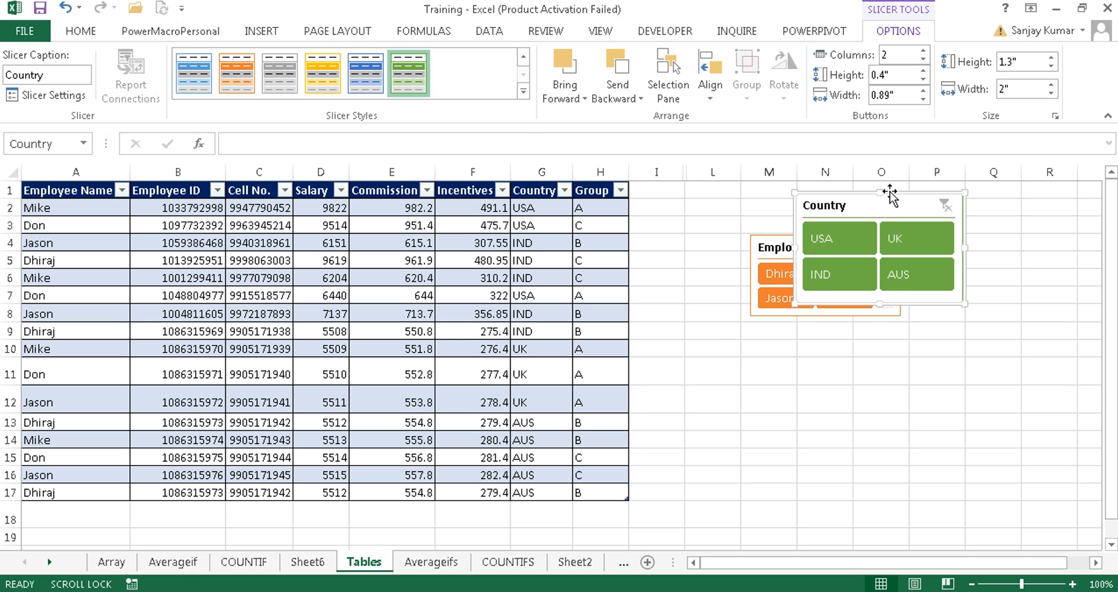
{"action": "left_click_drag", "start_coordinate": [853, 199], "coordinate": [893, 200]}
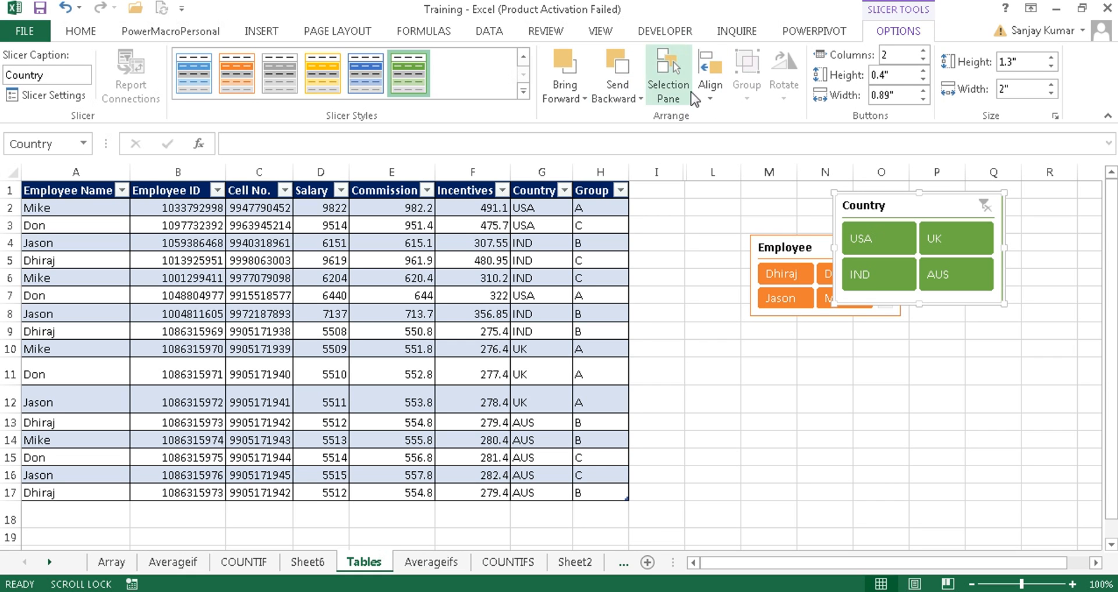
- Filter the table by UK with the Country slicer and open the Selection pane for the sheet's slicers
{"action": "left_click", "coordinate": [814, 429]}
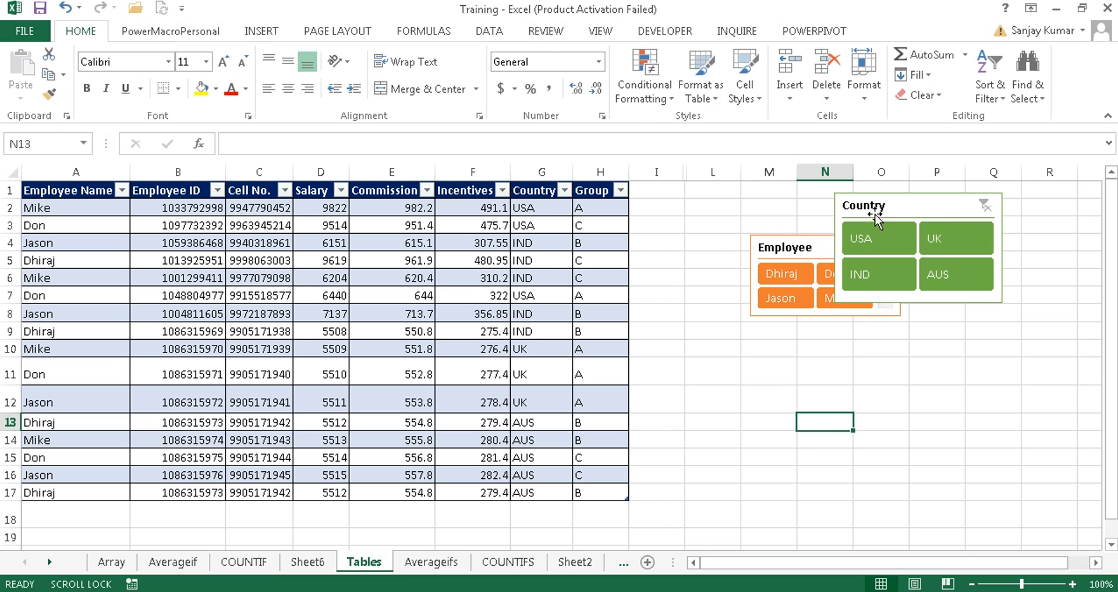
{"action": "left_click", "coordinate": [950, 249]}
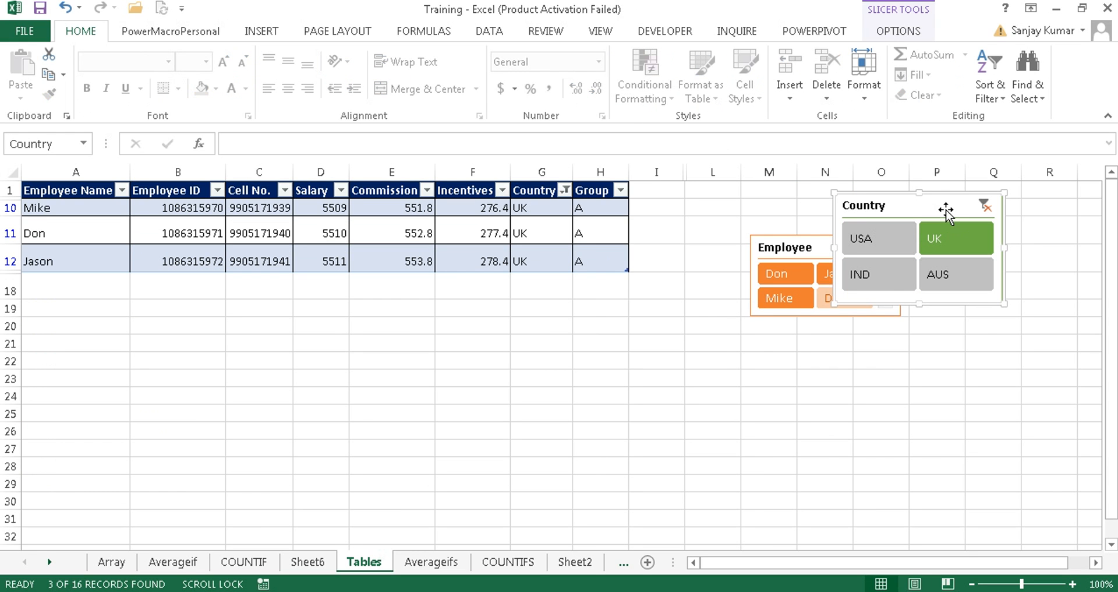
{"action": "left_click", "coordinate": [917, 32]}
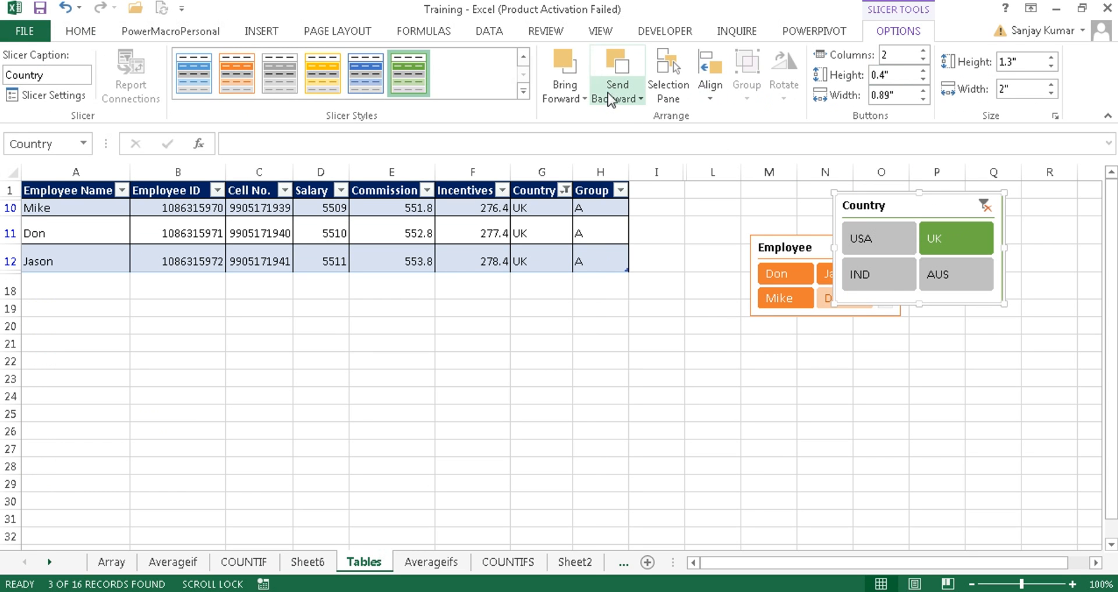
{"action": "left_click", "coordinate": [668, 81]}
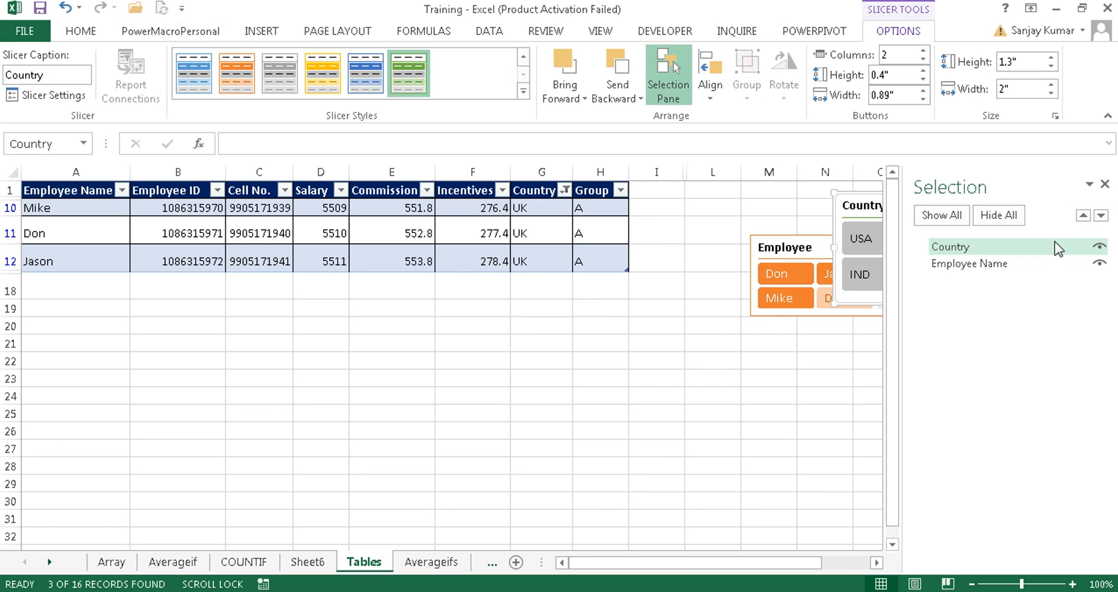